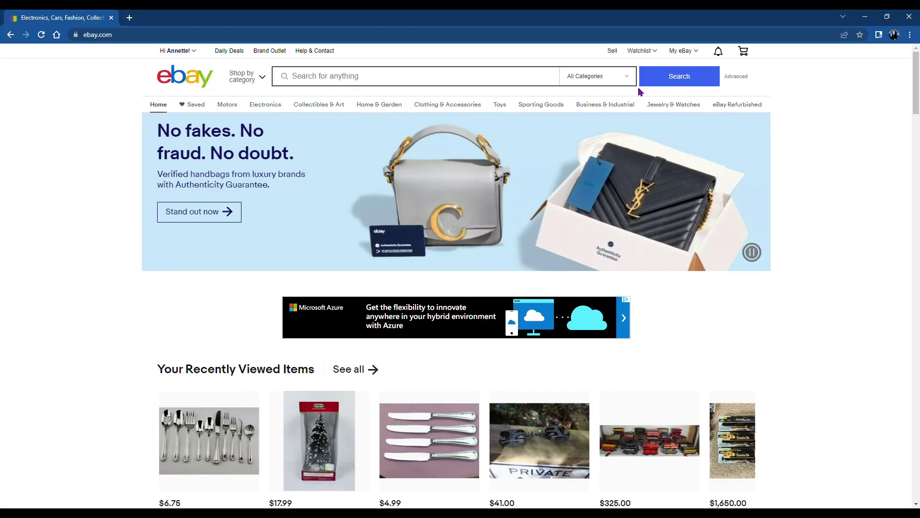
From the Seller Hub, create a new listing and search for 'lenox bead flatware' to see matches
{"action": "mouse_move", "coordinate": [684, 53]}
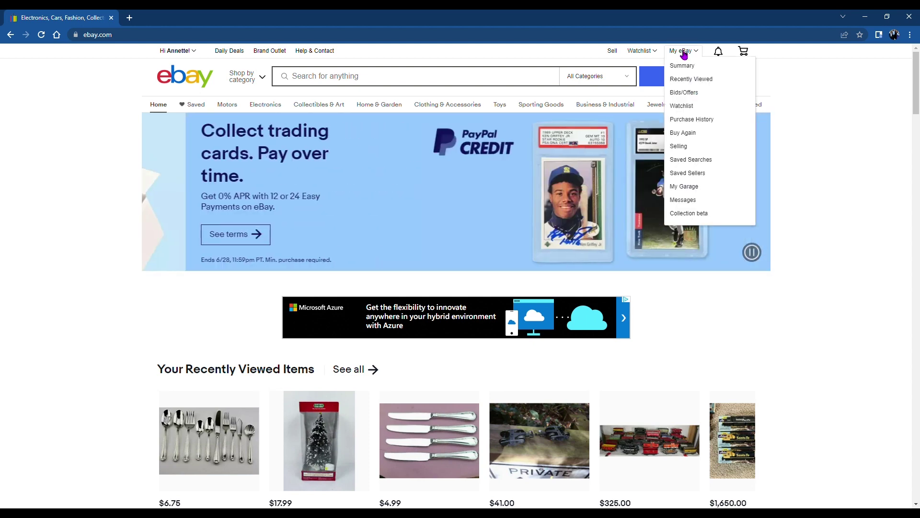
{"action": "left_click", "coordinate": [677, 146]}
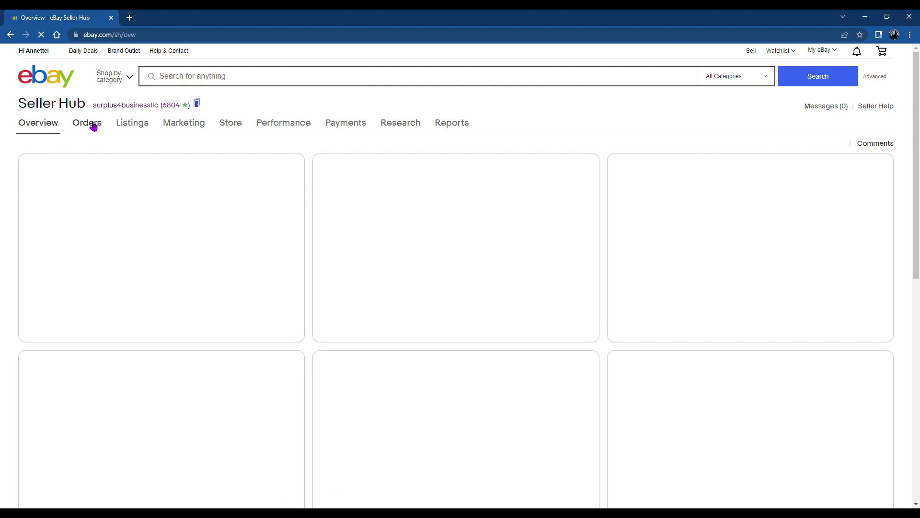
{"action": "mouse_move", "coordinate": [134, 125]}
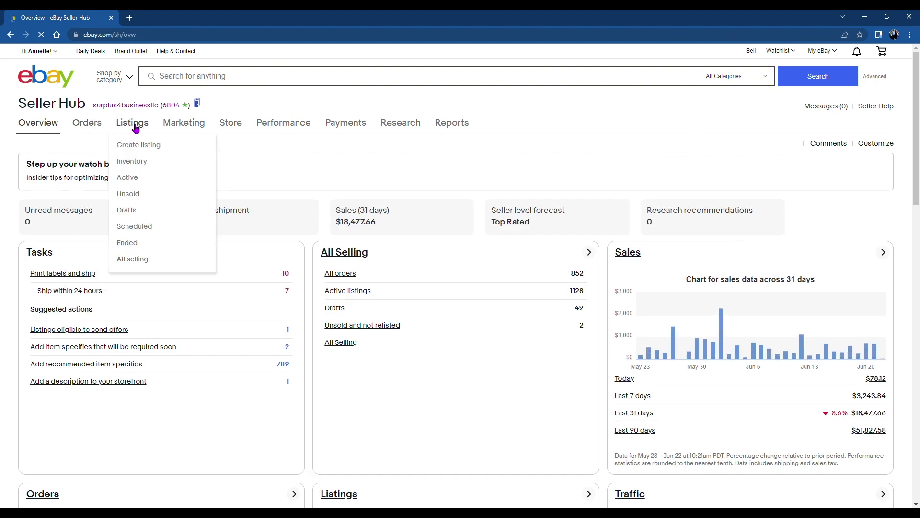
{"action": "left_click", "coordinate": [138, 150]}
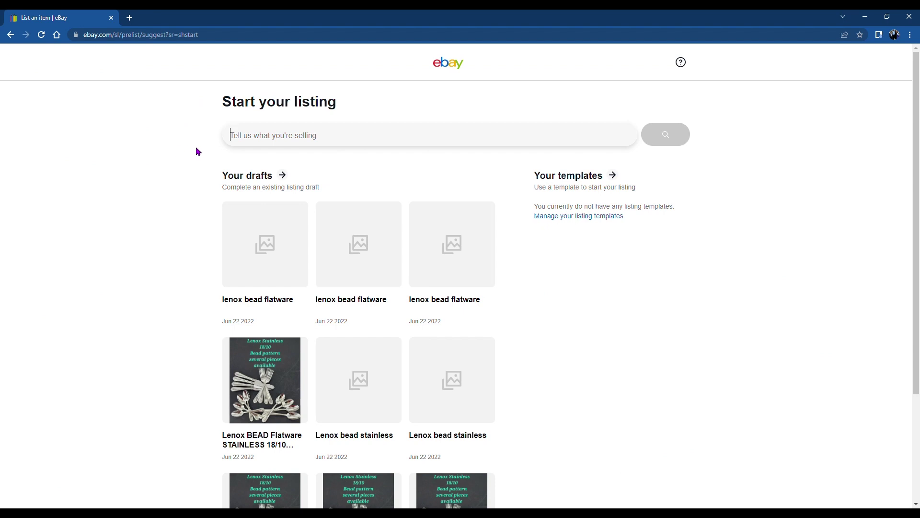
{"action": "type", "text": "lenox b"}
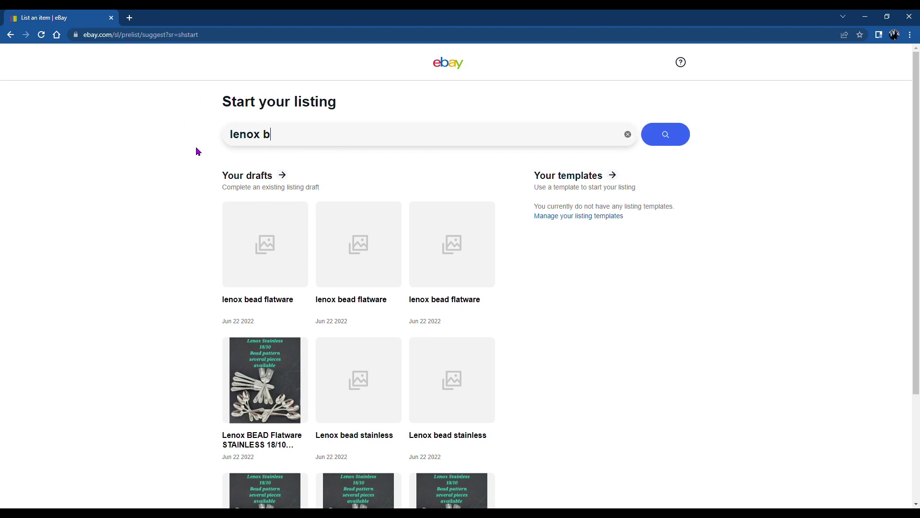
{"action": "type", "text": "ead flatware"}
{"action": "key", "text": "Return"}
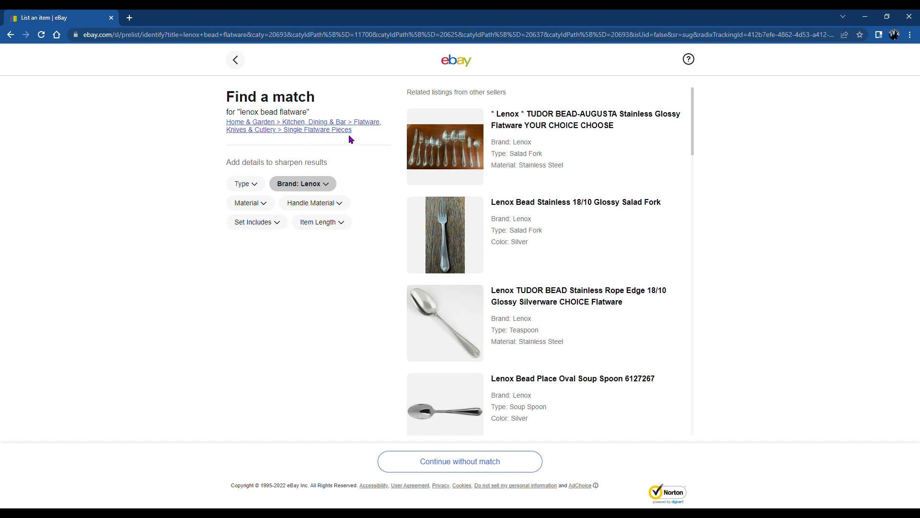
Skip the catalogue match, choose Used as the condition, and continue to the listing form
{"action": "left_click", "coordinate": [445, 463]}
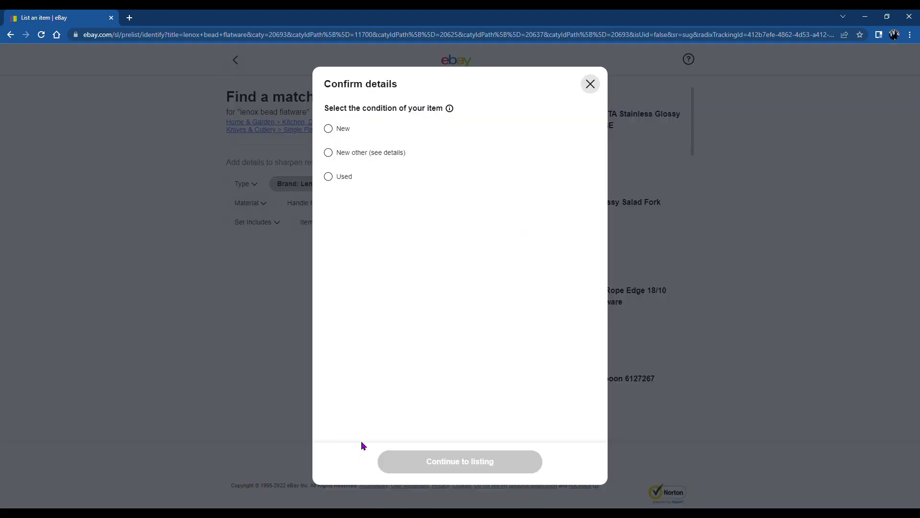
{"action": "left_click", "coordinate": [329, 178]}
{"action": "left_click", "coordinate": [384, 460]}
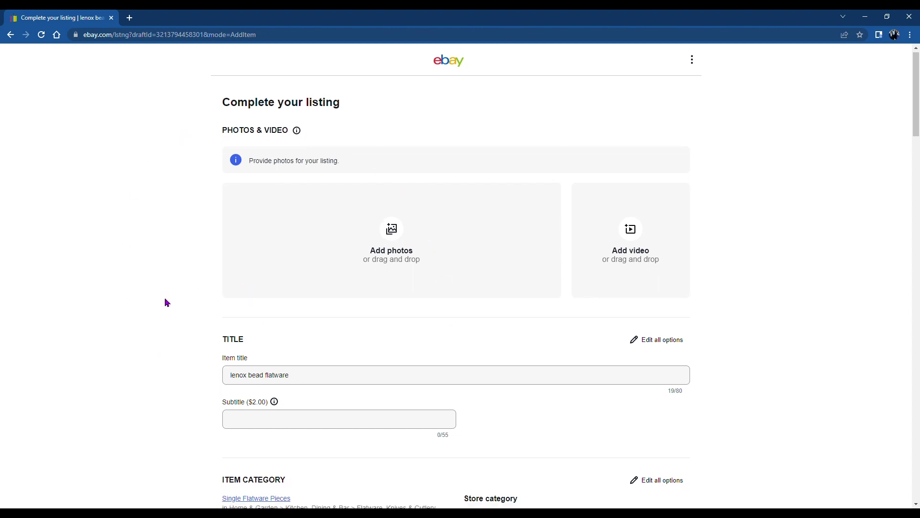
{"action": "scroll", "coordinate": [166, 303], "scroll_direction": "down", "scroll_amount": 5}
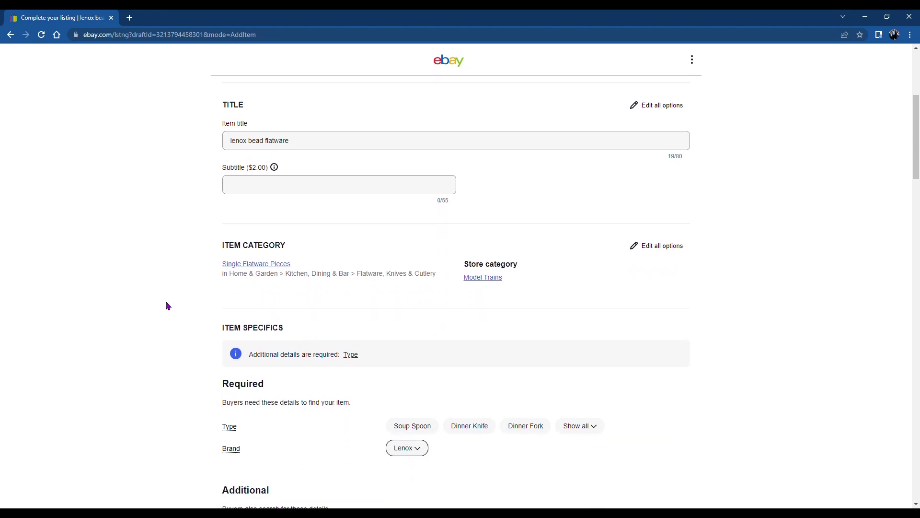
{"action": "scroll", "coordinate": [166, 302], "scroll_direction": "down", "scroll_amount": 3}
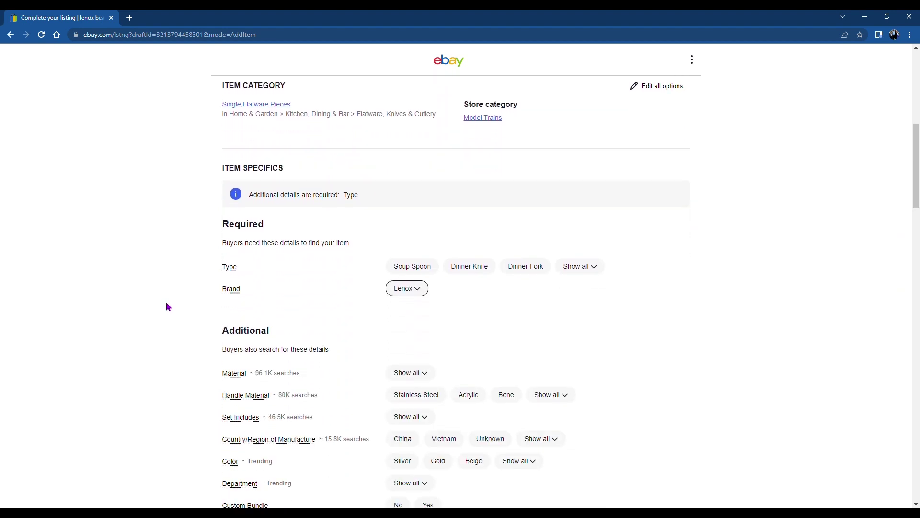
{"action": "scroll", "coordinate": [167, 304], "scroll_direction": "down", "scroll_amount": 5}
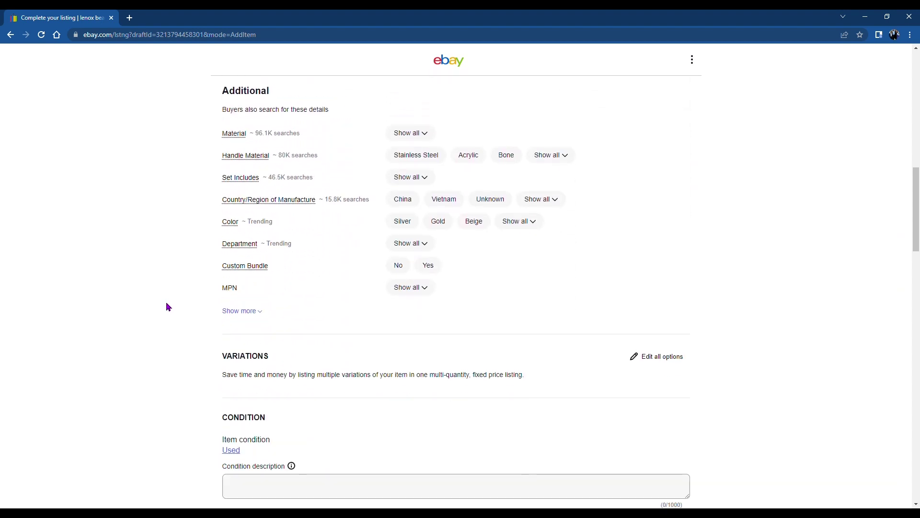
{"action": "scroll", "coordinate": [166, 303], "scroll_direction": "down", "scroll_amount": 2}
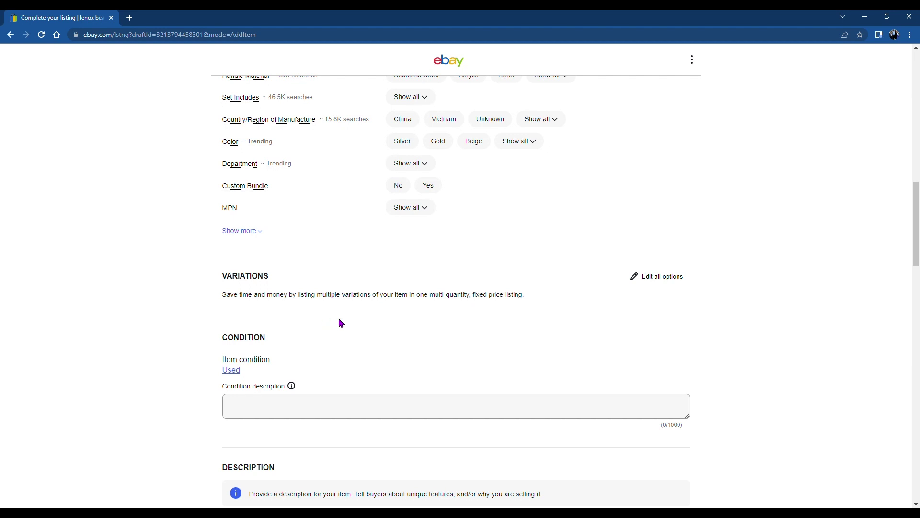
Add Dinner Fork, Dinner Knife, Dinner Spoon and Teaspoon as Type variations
{"action": "left_click", "coordinate": [667, 277]}
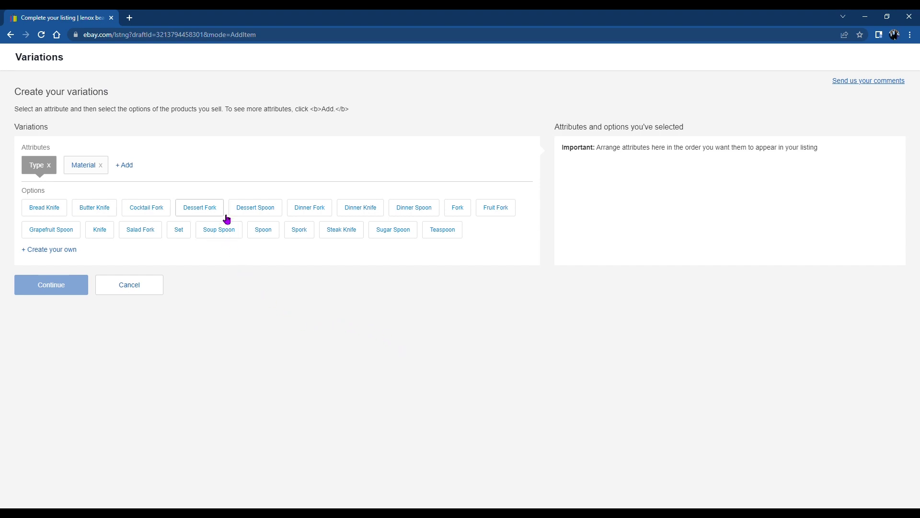
{"action": "left_click", "coordinate": [303, 210]}
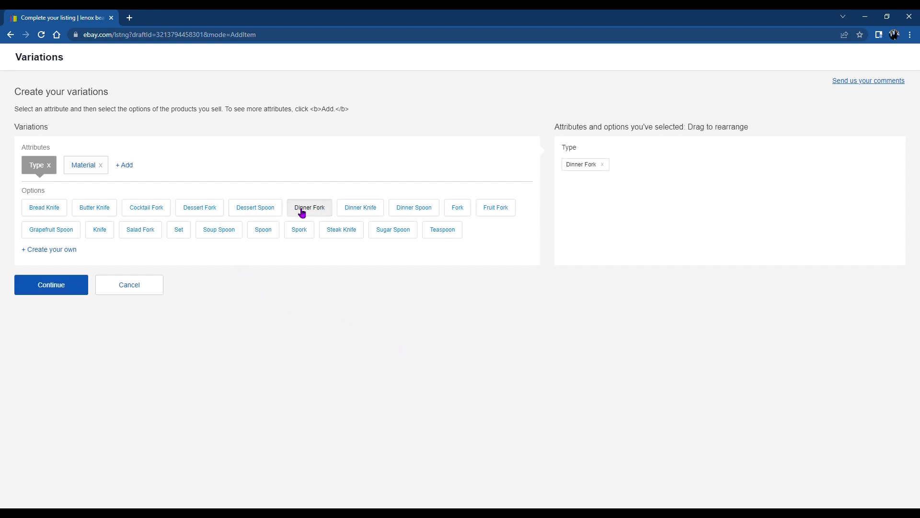
{"action": "left_click", "coordinate": [355, 211]}
{"action": "left_click", "coordinate": [404, 209]}
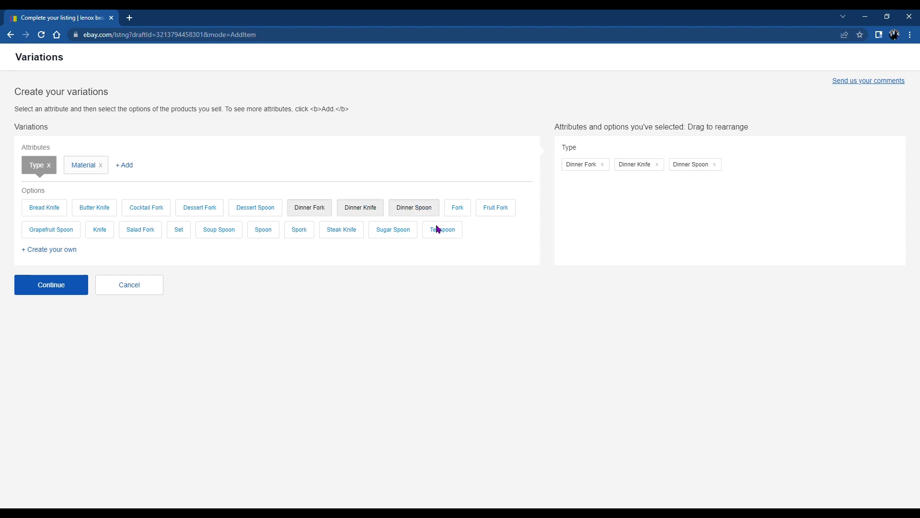
{"action": "left_click", "coordinate": [447, 235]}
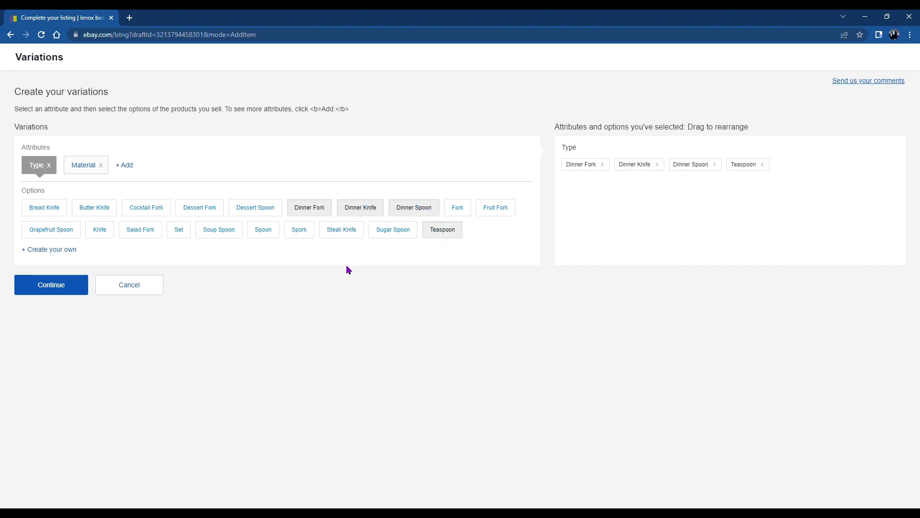
{"action": "left_click", "coordinate": [61, 288]}
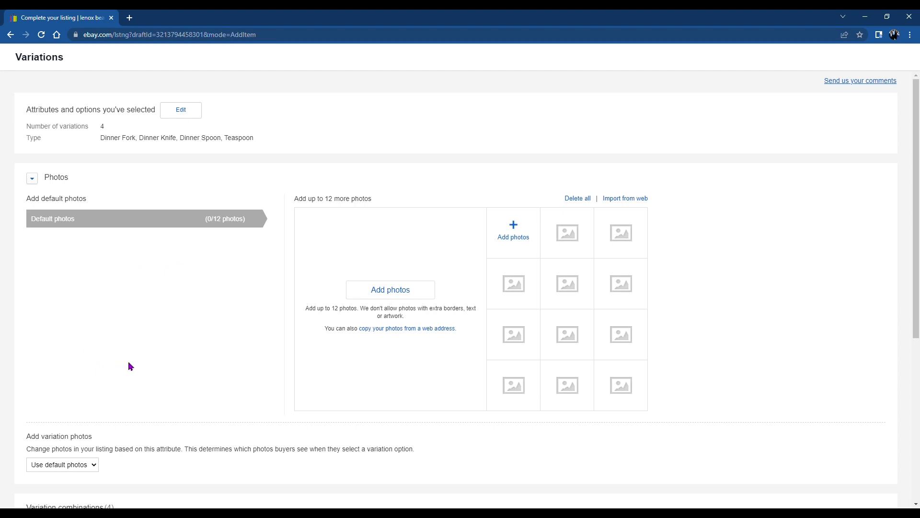
Upload three default flatware photos for all variations
{"action": "left_click", "coordinate": [392, 294]}
{"action": "left_click", "coordinate": [640, 348]}
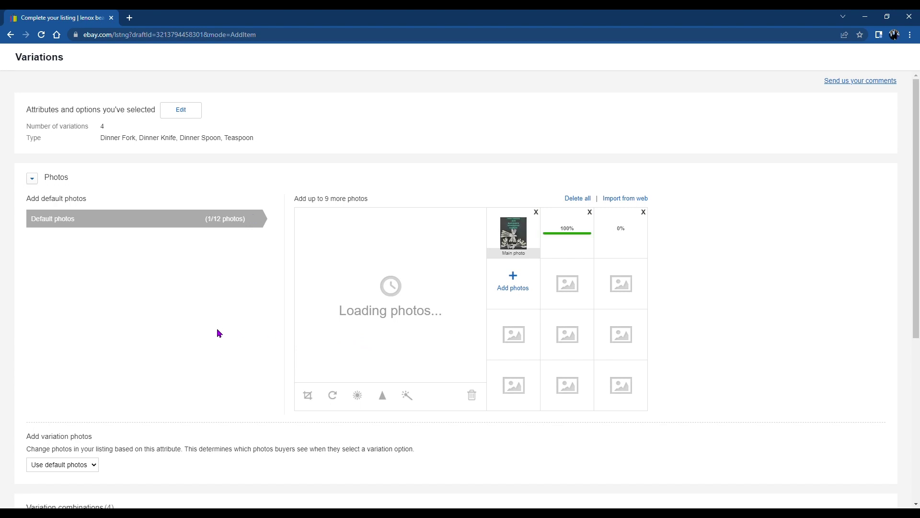
{"action": "scroll", "coordinate": [217, 329], "scroll_direction": "down", "scroll_amount": 3}
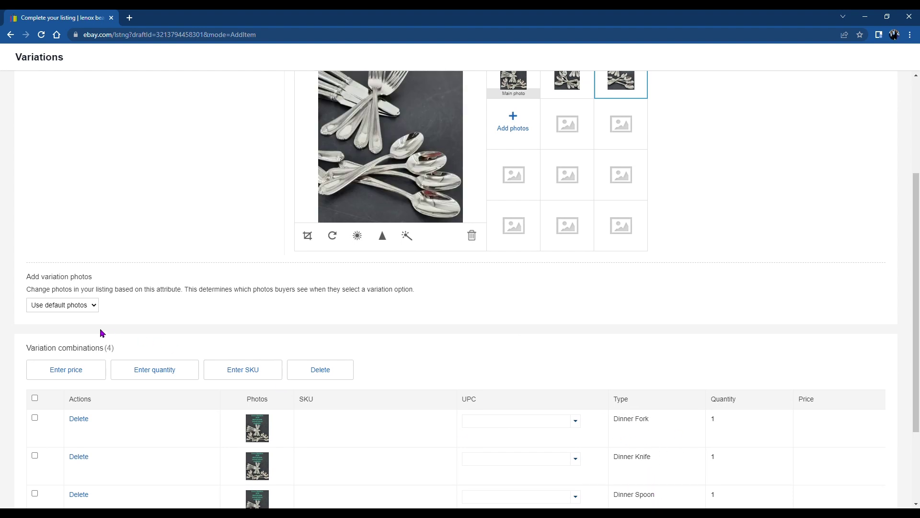
Make variation photos vary by Type and upload the Dinner Fork photos
{"action": "left_click", "coordinate": [91, 307]}
{"action": "left_click", "coordinate": [88, 322]}
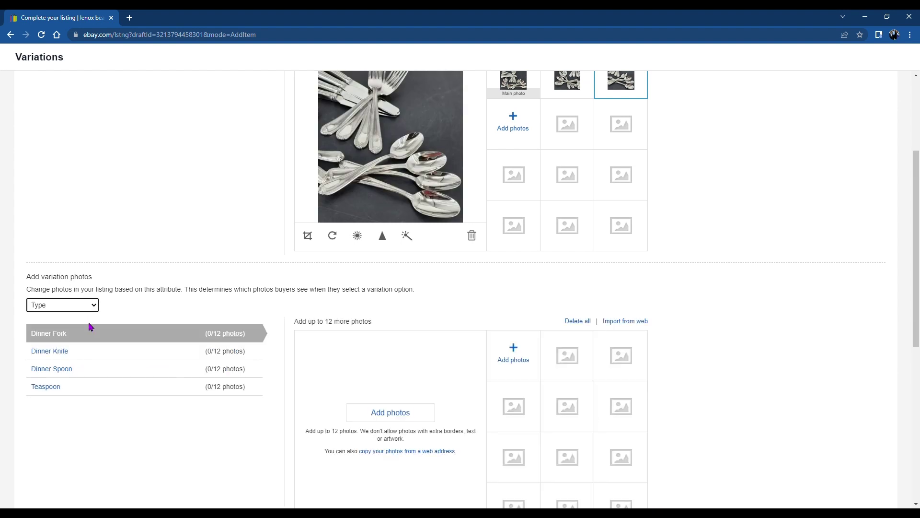
{"action": "scroll", "coordinate": [134, 311], "scroll_direction": "down", "scroll_amount": 2}
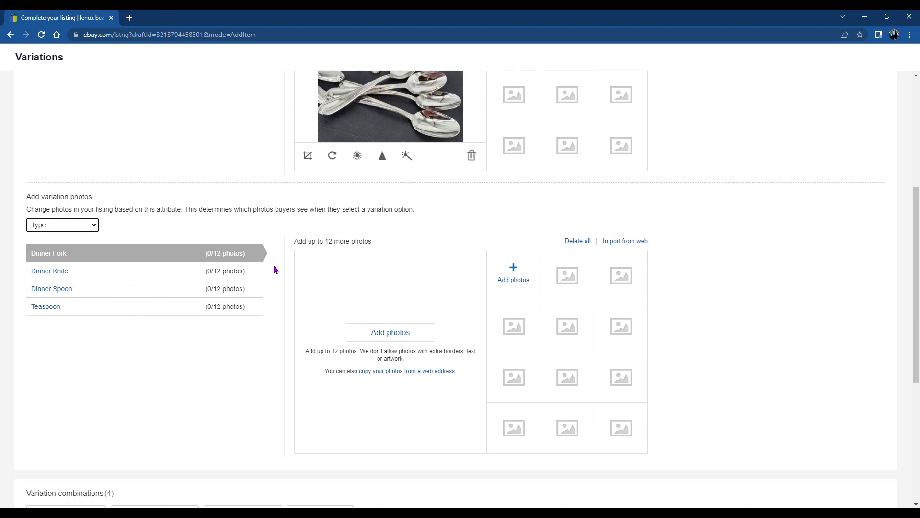
{"action": "left_click", "coordinate": [392, 335]}
{"action": "left_click", "coordinate": [635, 344]}
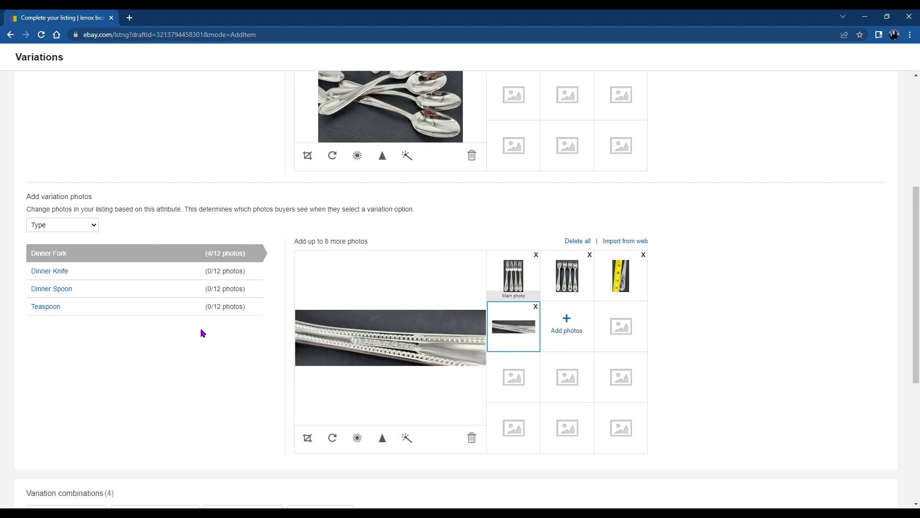
Add photos for the Dinner Knife, Dinner Spoon and Teaspoon variations, including two spoon photos for Teaspoon
{"action": "left_click", "coordinate": [52, 272]}
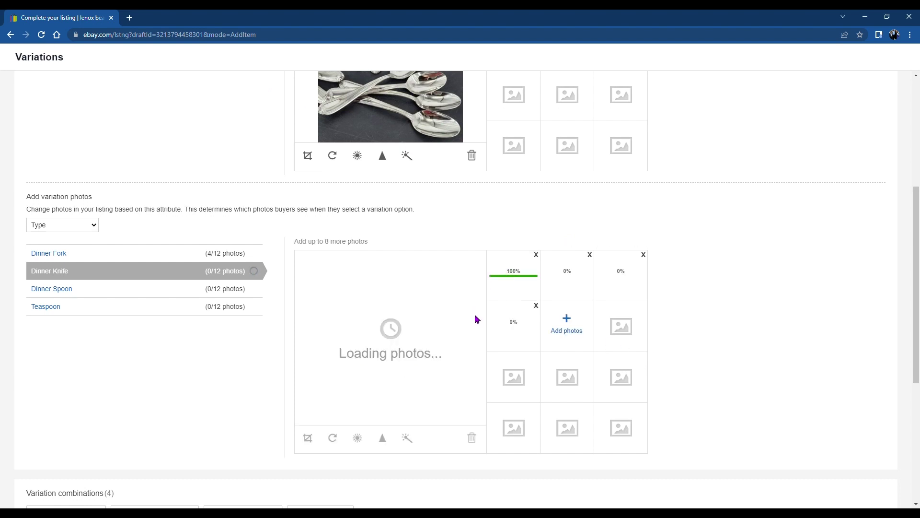
{"action": "left_click", "coordinate": [57, 289]}
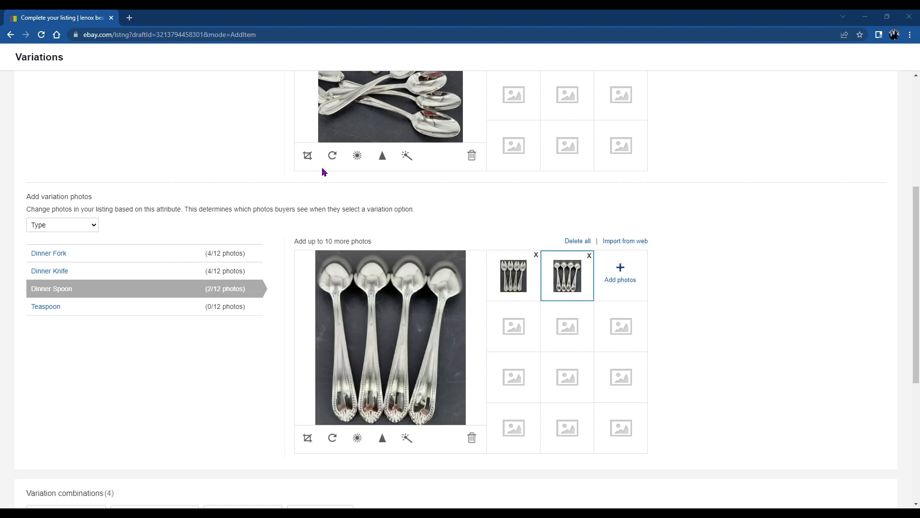
{"action": "left_click", "coordinate": [61, 307]}
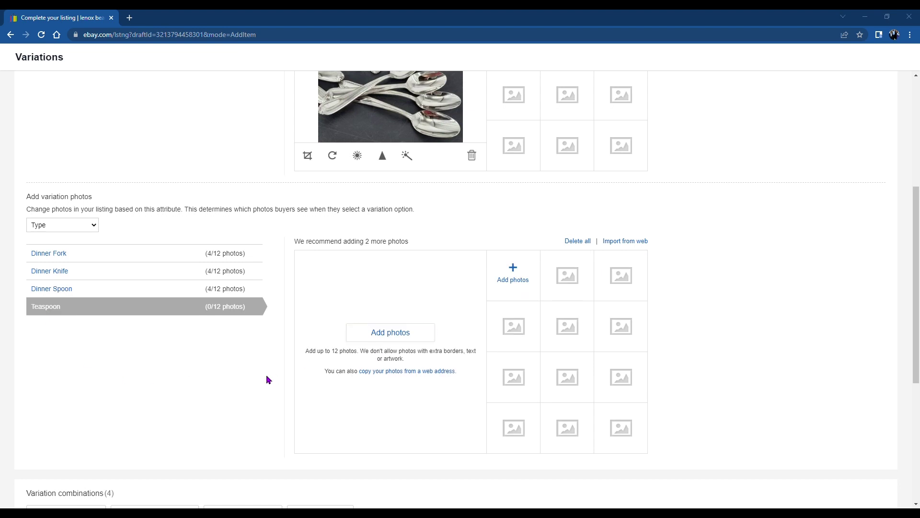
{"action": "left_click_drag", "start_coordinate": [621, 110], "coordinate": [627, 351]}
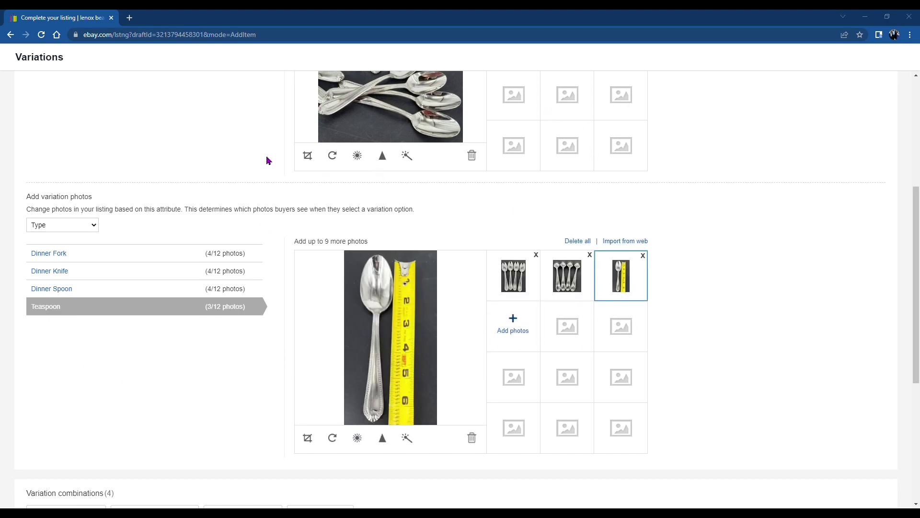
{"action": "scroll", "coordinate": [210, 405], "scroll_direction": "down", "scroll_amount": 5}
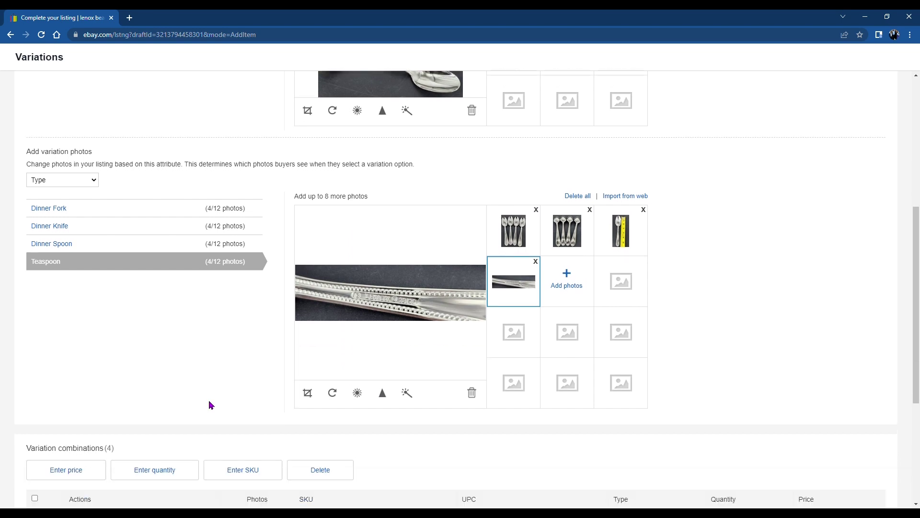
Enter quantity 4 and price 4.95 for the Dinner Fork, Knife, Spoon and Teaspoon rows
{"action": "scroll", "coordinate": [211, 402], "scroll_direction": "down", "scroll_amount": 1}
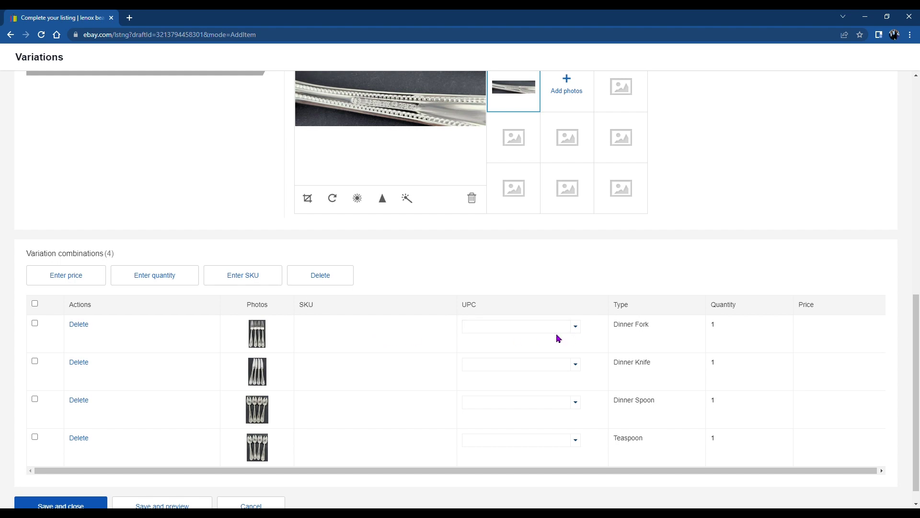
{"action": "double_click", "coordinate": [736, 331]}
{"action": "type", "text": "4"}
{"action": "double_click", "coordinate": [742, 371]}
{"action": "double_click", "coordinate": [725, 408]}
{"action": "double_click", "coordinate": [733, 449]}
{"action": "scroll", "coordinate": [577, 400], "scroll_direction": "down", "scroll_amount": 1}
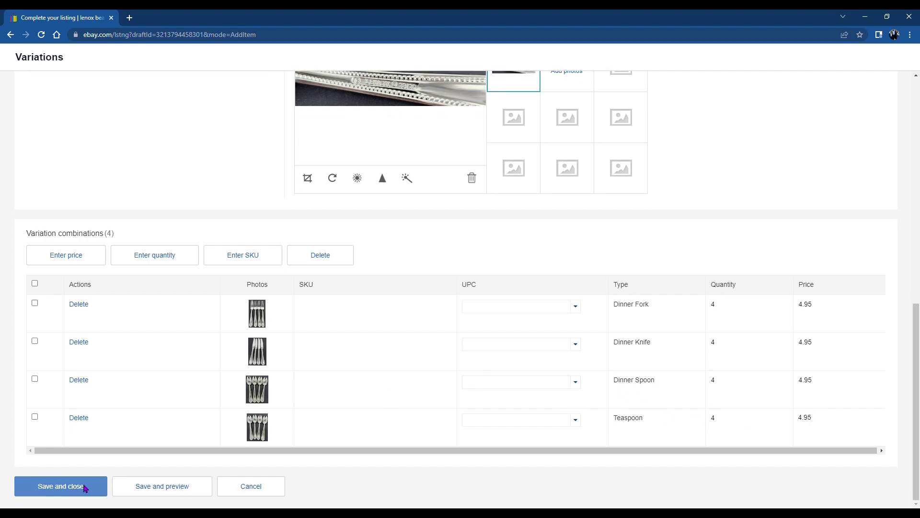
Save the variations and paste the title 'Lenox BEAD Stainless flatware DINNER KNIFE Fork PLACE SPOON Teaspoon 18/10 MANY'
{"action": "left_click", "coordinate": [85, 487]}
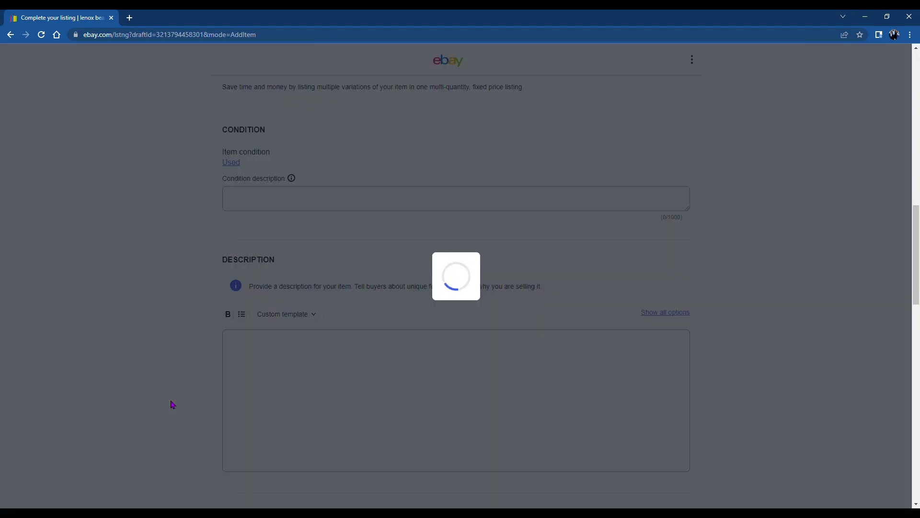
{"action": "scroll", "coordinate": [182, 364], "scroll_direction": "up", "scroll_amount": 13}
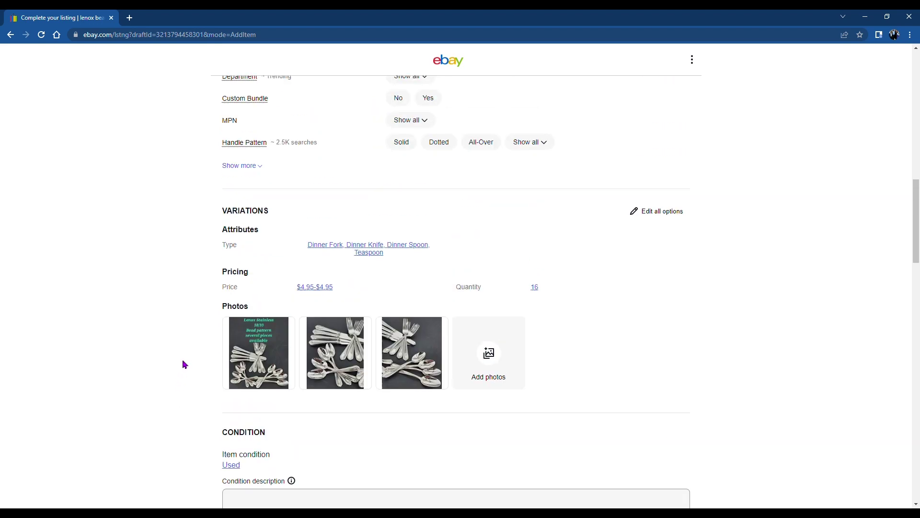
{"action": "scroll", "coordinate": [183, 364], "scroll_direction": "up", "scroll_amount": 5}
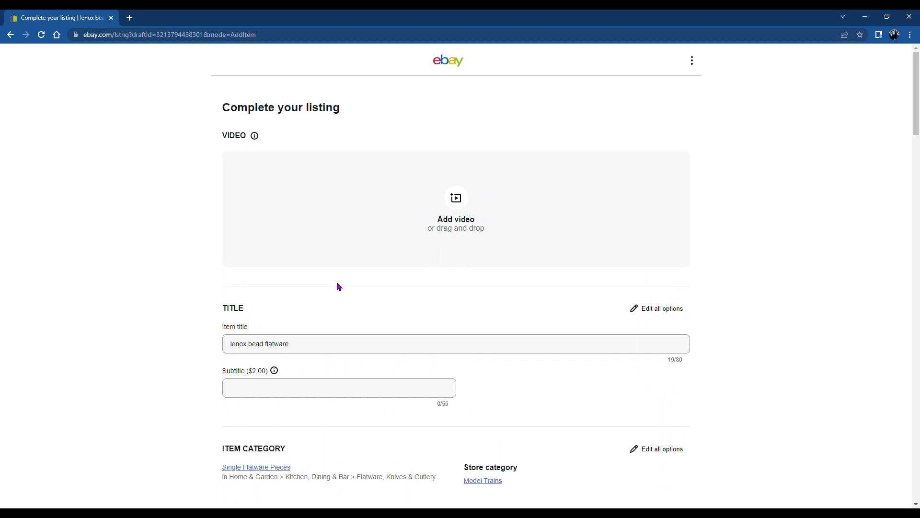
{"action": "scroll", "coordinate": [379, 297], "scroll_direction": "down", "scroll_amount": 2}
{"action": "left_click", "coordinate": [318, 270]}
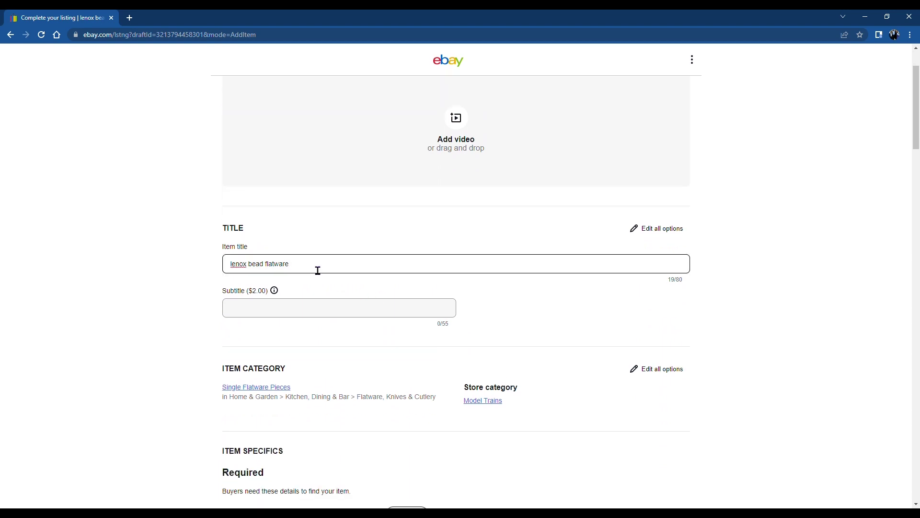
{"action": "left_click_drag", "start_coordinate": [317, 271], "coordinate": [178, 267]}
{"action": "type", "text": "Lenox BEAD Stainless flatware DINNER KNIFE Fork PLACE SPOON Teaspoon 18/10 MANY"}
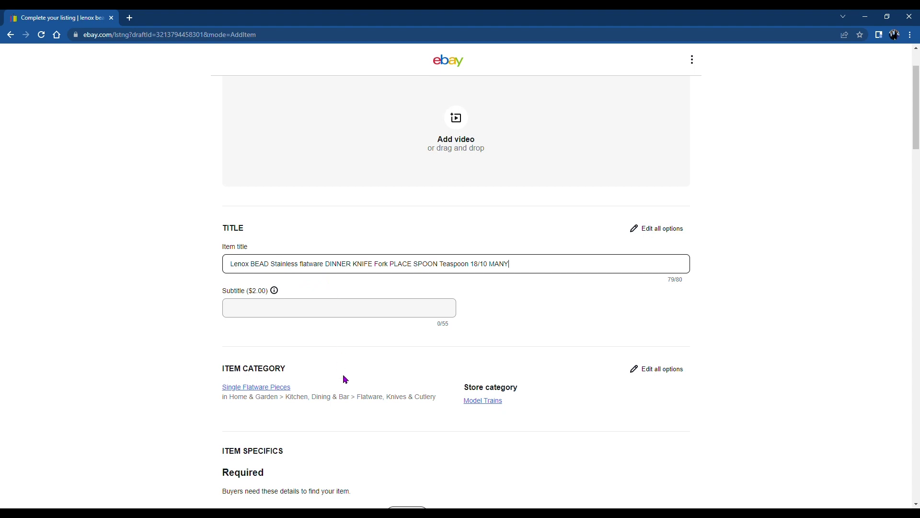
{"action": "scroll", "coordinate": [343, 379], "scroll_direction": "down", "scroll_amount": 2}
Set the store category to Silverware
{"action": "left_click", "coordinate": [496, 321]}
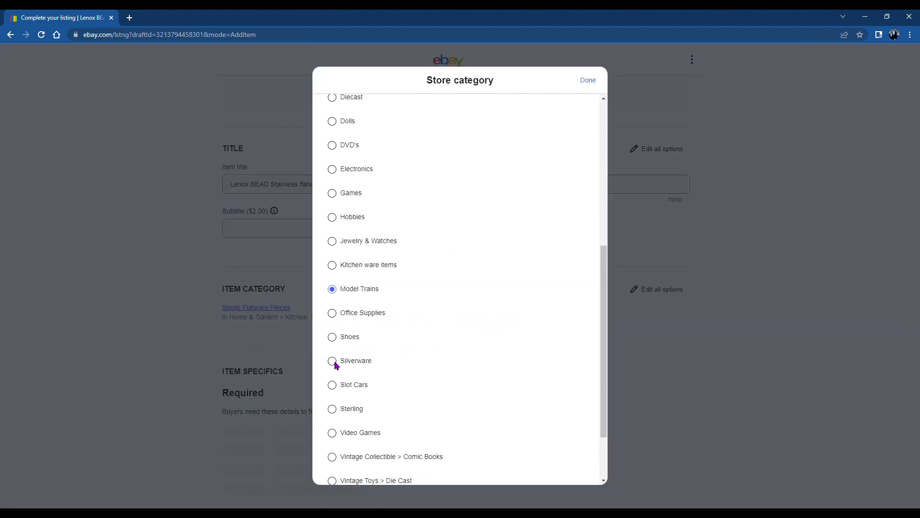
{"action": "left_click", "coordinate": [336, 362]}
{"action": "scroll", "coordinate": [350, 353], "scroll_direction": "down", "scroll_amount": 2}
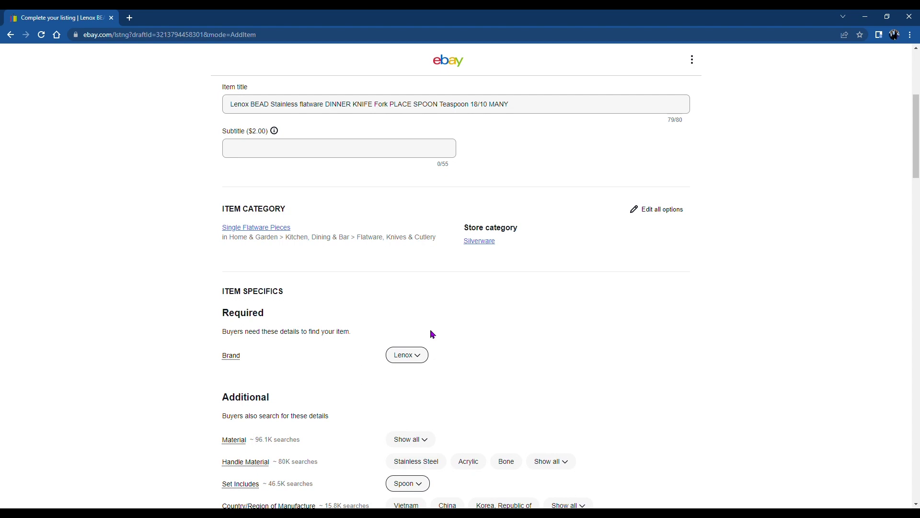
{"action": "scroll", "coordinate": [432, 334], "scroll_direction": "down", "scroll_amount": 2}
{"action": "scroll", "coordinate": [368, 332], "scroll_direction": "down", "scroll_amount": 2}
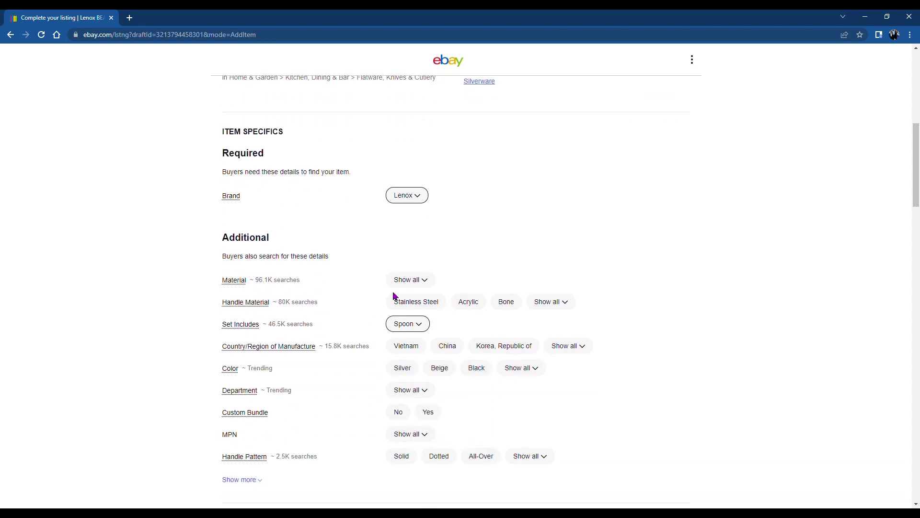
Set handle material to Stainless Steel and remove Spoon from Set Includes
{"action": "left_click", "coordinate": [416, 305]}
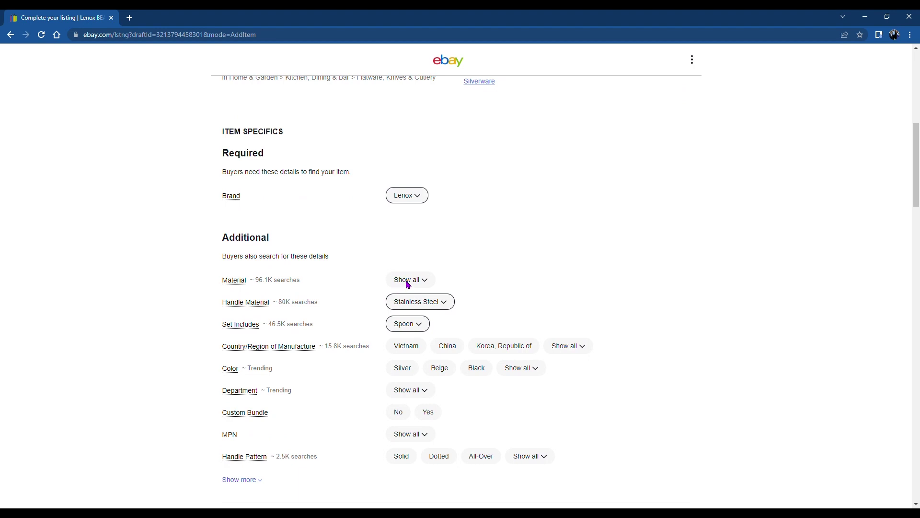
{"action": "left_click", "coordinate": [407, 283]}
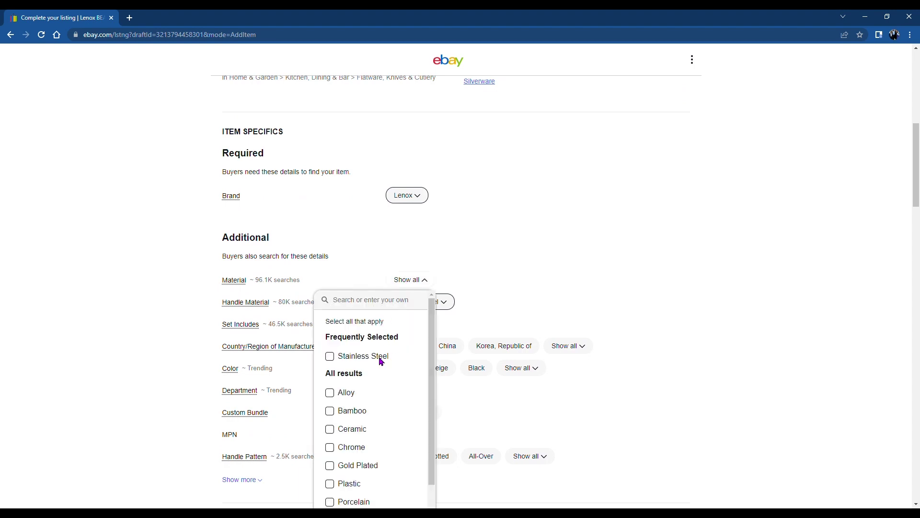
{"action": "left_click", "coordinate": [491, 269]}
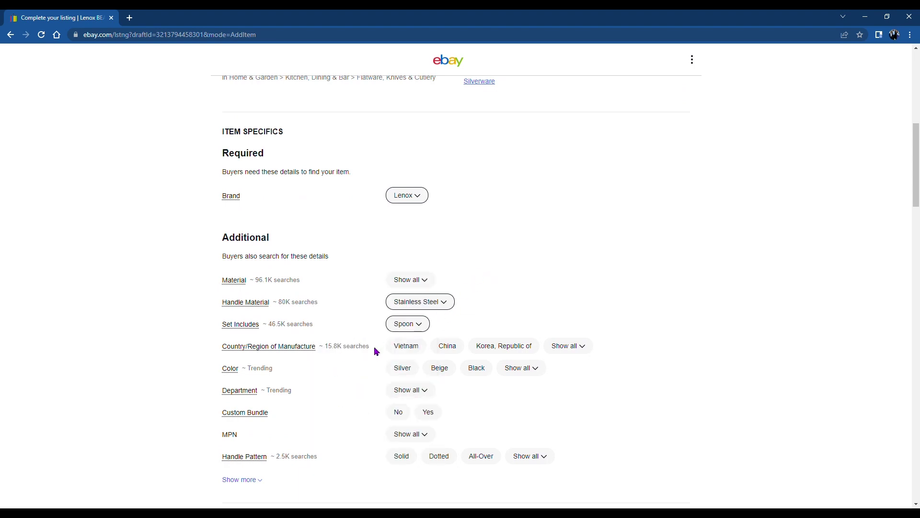
{"action": "scroll", "coordinate": [377, 350], "scroll_direction": "down", "scroll_amount": 2}
{"action": "left_click", "coordinate": [421, 244]}
{"action": "scroll", "coordinate": [573, 242], "scroll_direction": "down", "scroll_amount": 2}
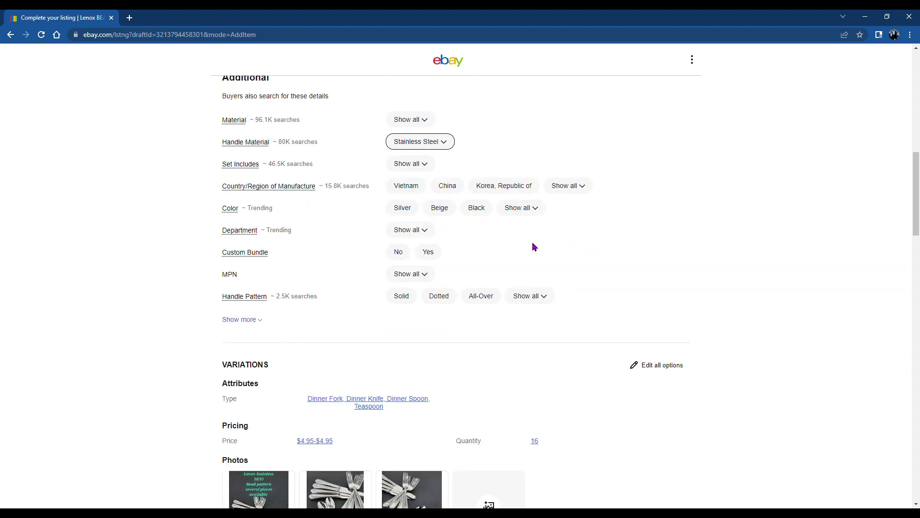
Set country of manufacture China, colour Silver and handle pattern Dotted
{"action": "left_click", "coordinate": [448, 187]}
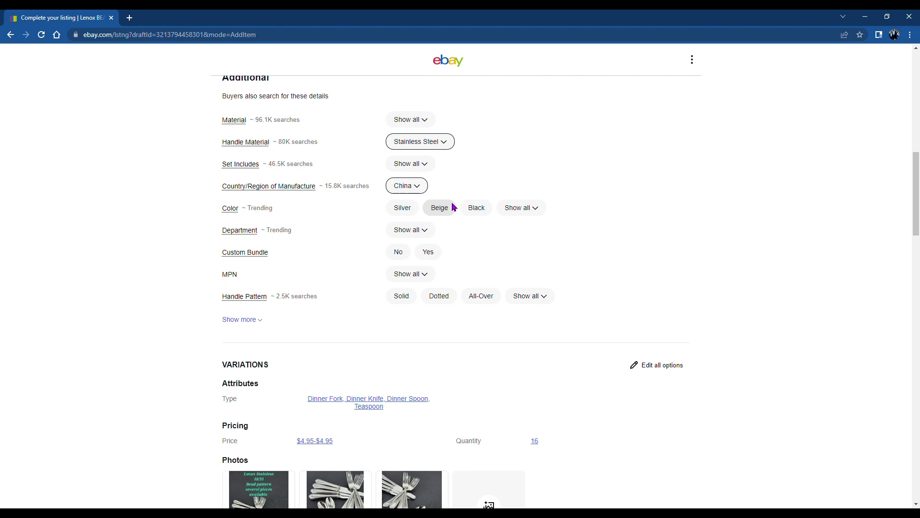
{"action": "left_click", "coordinate": [402, 210]}
{"action": "left_click", "coordinate": [426, 231]}
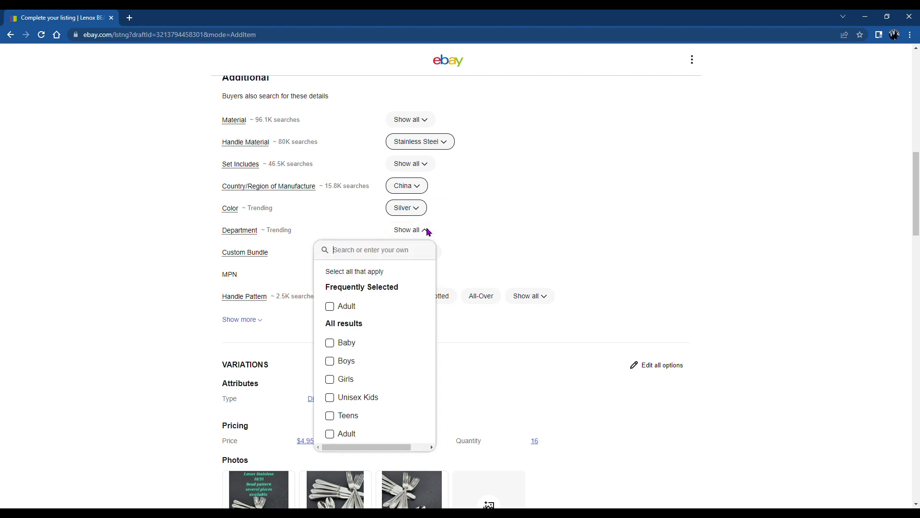
{"action": "left_click", "coordinate": [427, 231]}
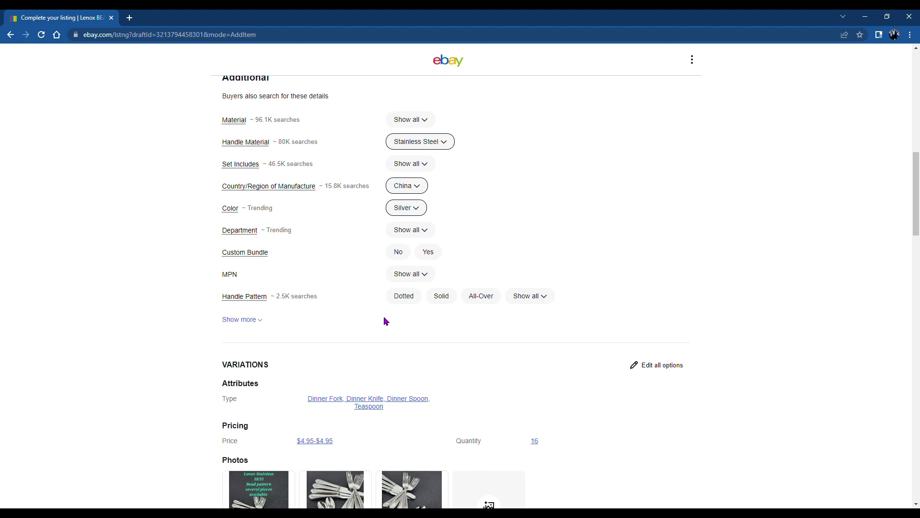
{"action": "left_click", "coordinate": [408, 296]}
{"action": "scroll", "coordinate": [366, 321], "scroll_direction": "down", "scroll_amount": 2}
{"action": "scroll", "coordinate": [366, 321], "scroll_direction": "down", "scroll_amount": 2}
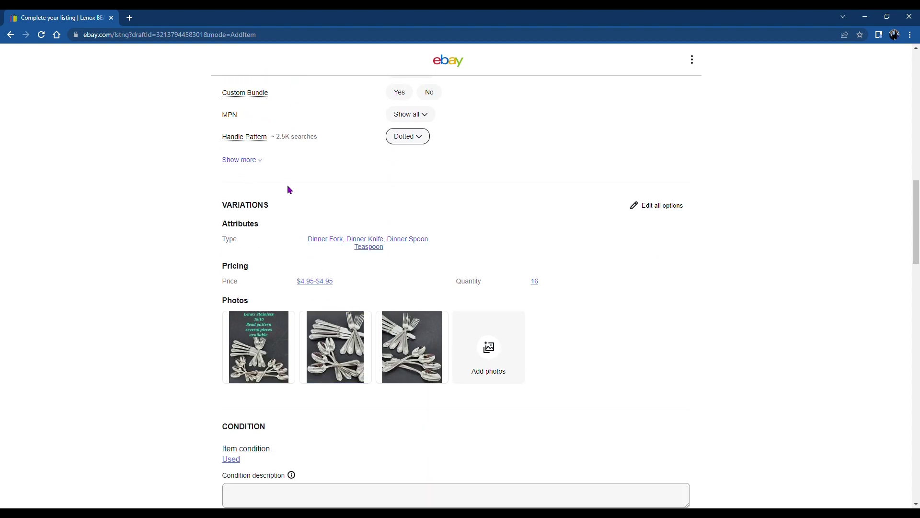
Write the very-good condition note, then a description with piece lengths and $5.00 shipping terms
{"action": "scroll", "coordinate": [288, 190], "scroll_direction": "down", "scroll_amount": 2}
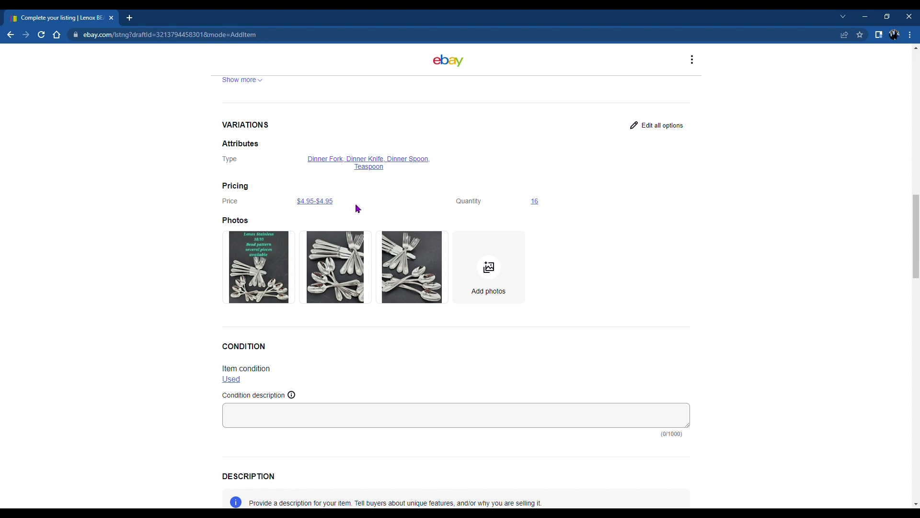
{"action": "scroll", "coordinate": [353, 270], "scroll_direction": "down", "scroll_amount": 4}
{"action": "left_click", "coordinate": [343, 259]}
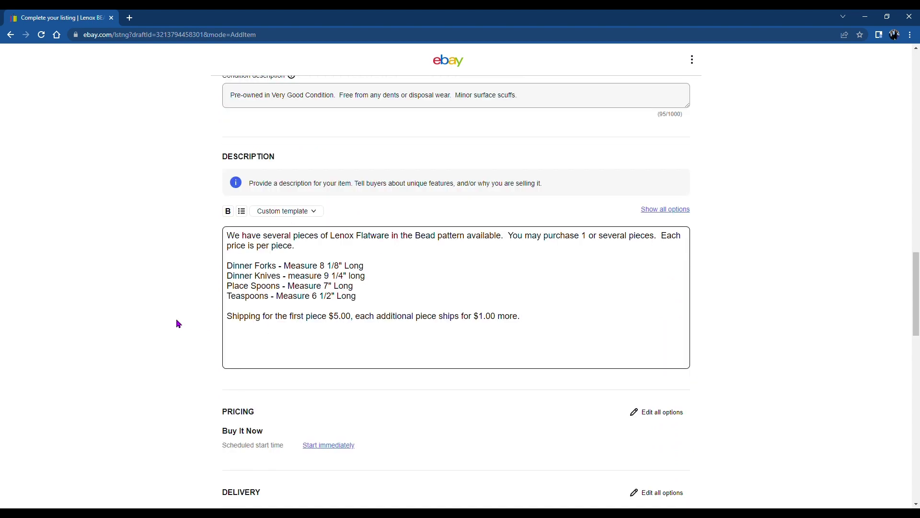
{"action": "scroll", "coordinate": [176, 319], "scroll_direction": "down", "scroll_amount": 3}
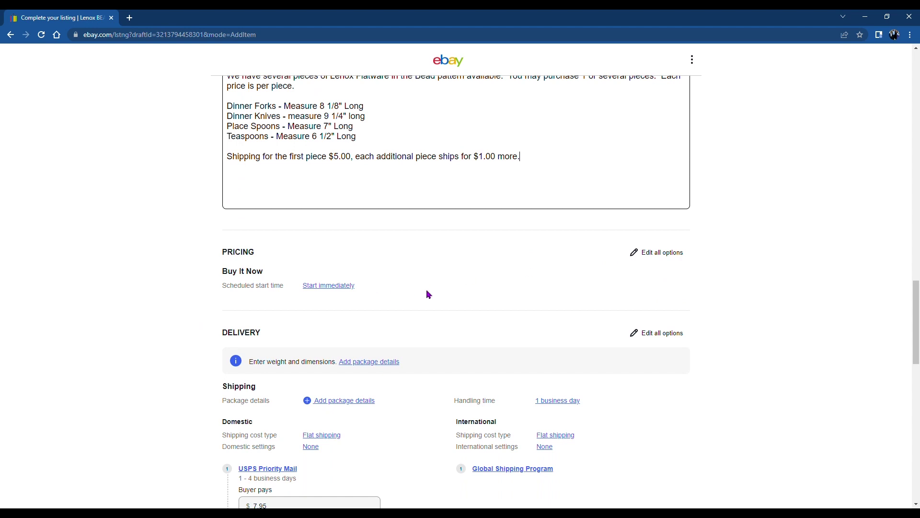
{"action": "scroll", "coordinate": [430, 294], "scroll_direction": "down", "scroll_amount": 2}
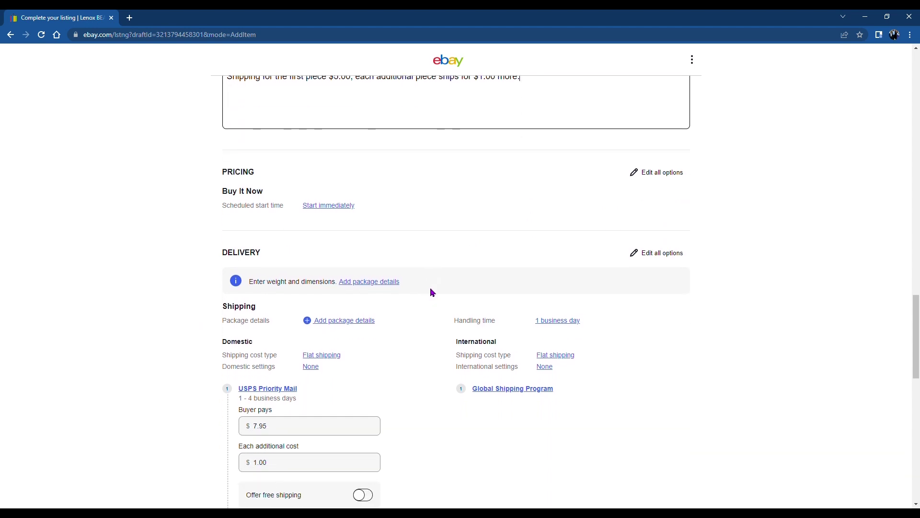
{"action": "scroll", "coordinate": [432, 292], "scroll_direction": "down", "scroll_amount": 2}
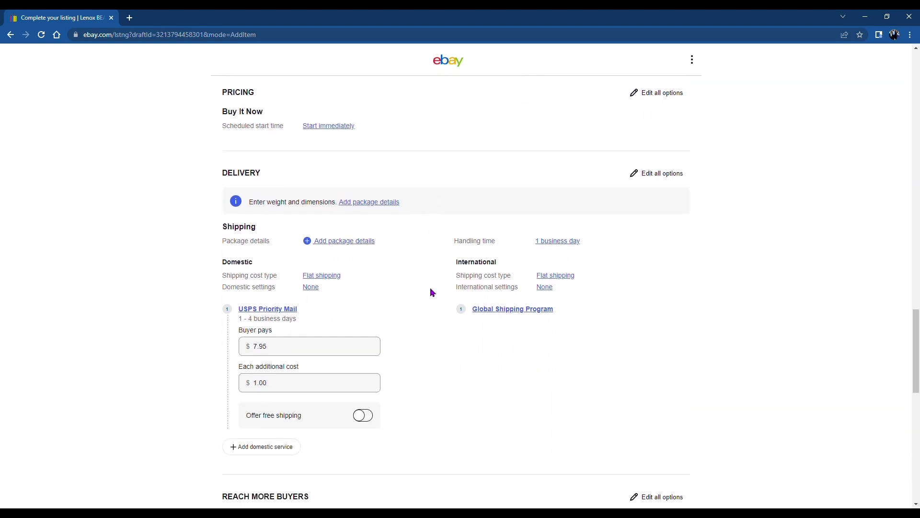
Choose 'I don't know package details' and change the buyer's domestic shipping charge from 7.95 to 5.00
{"action": "left_click", "coordinate": [334, 241]}
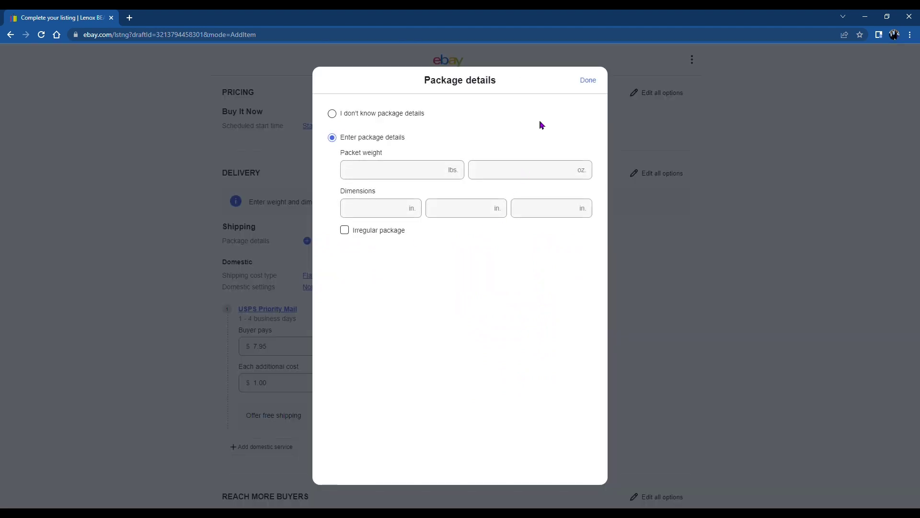
{"action": "left_click", "coordinate": [332, 114]}
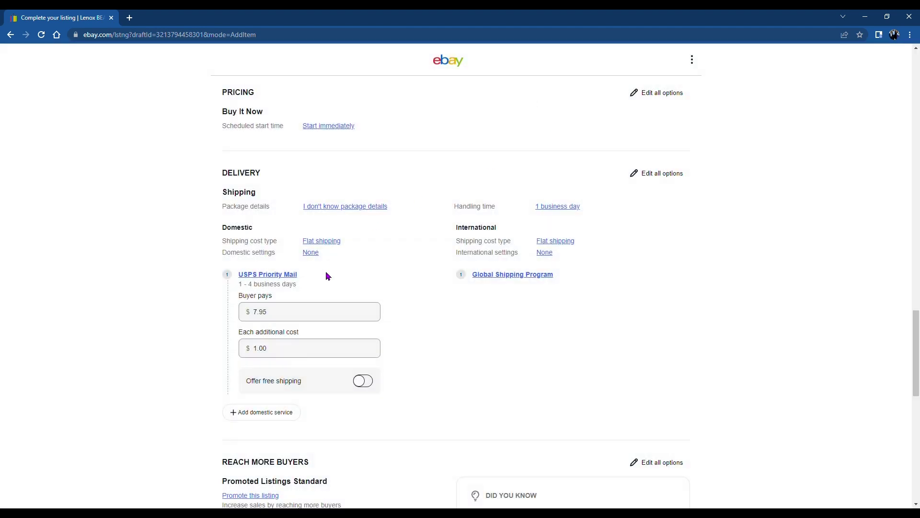
{"action": "left_click_drag", "start_coordinate": [278, 320], "coordinate": [255, 316]}
{"action": "type", "text": "5"}
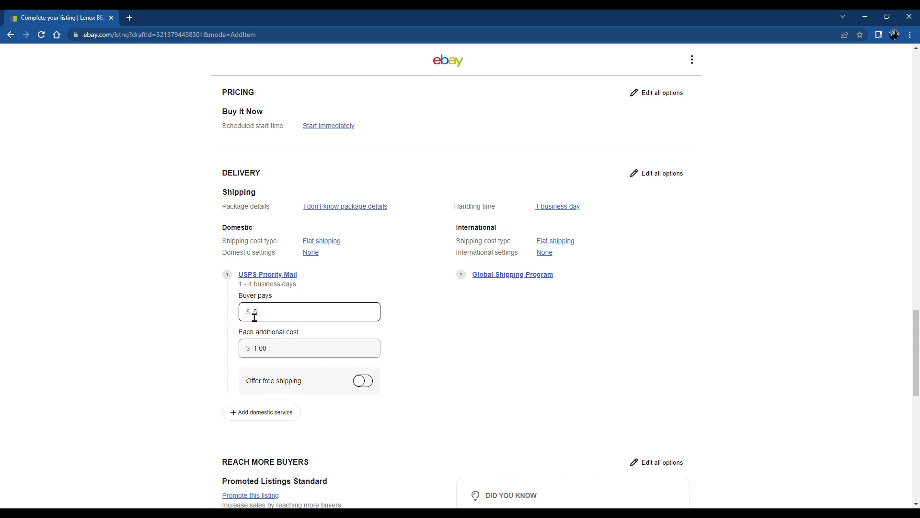
{"action": "type", "text": ".00"}
{"action": "left_click", "coordinate": [446, 362]}
{"action": "scroll", "coordinate": [435, 363], "scroll_direction": "up", "scroll_amount": 2}
{"action": "scroll", "coordinate": [435, 363], "scroll_direction": "up", "scroll_amount": 3}
{"action": "scroll", "coordinate": [434, 363], "scroll_direction": "down", "scroll_amount": 5}
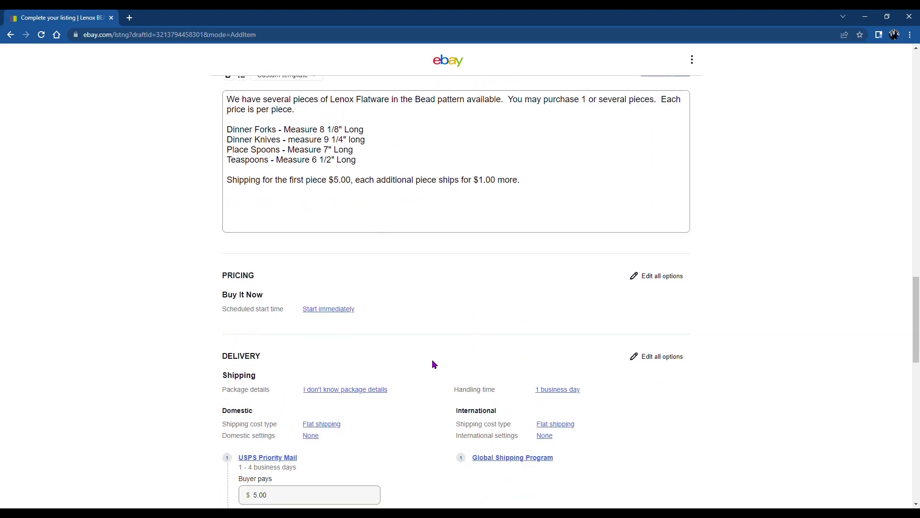
{"action": "scroll", "coordinate": [433, 364], "scroll_direction": "down", "scroll_amount": 2}
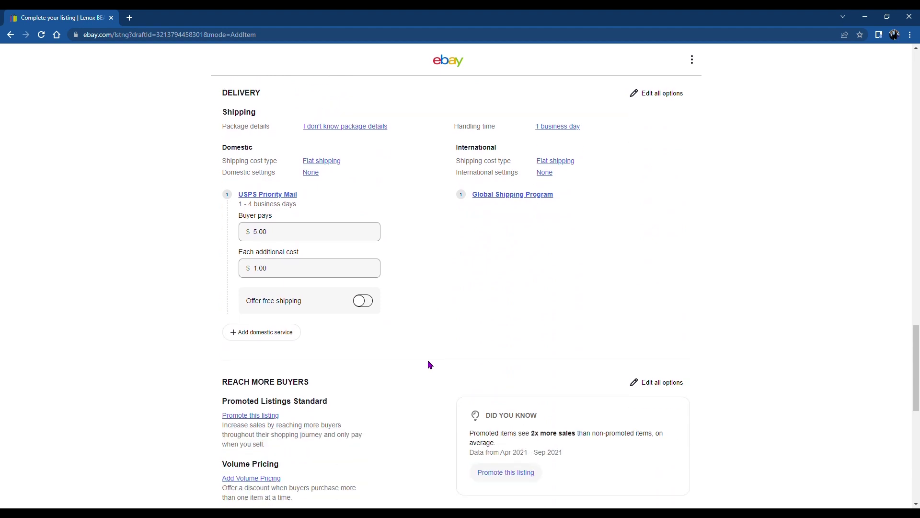
{"action": "scroll", "coordinate": [428, 365], "scroll_direction": "down", "scroll_amount": 2}
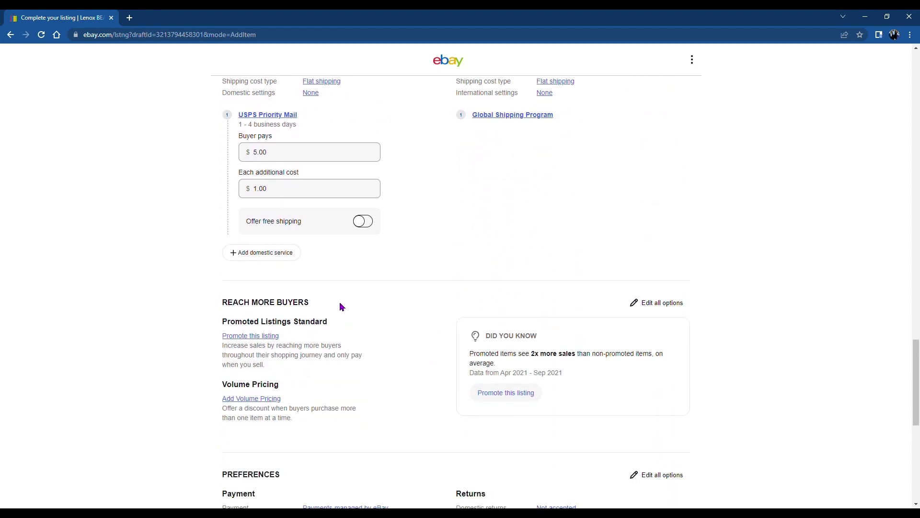
Switch domestic shipping from USPS Priority Mail to USPS First Class, then scroll down to List it
{"action": "left_click", "coordinate": [276, 117]}
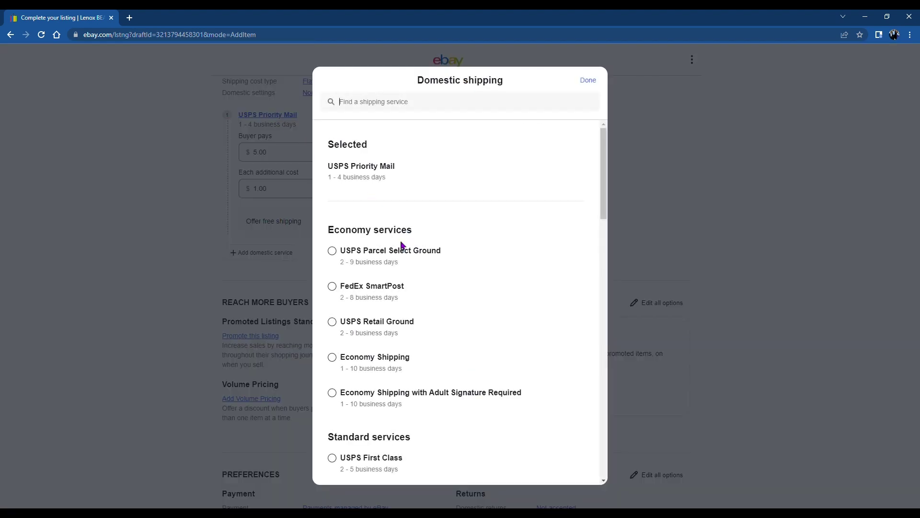
{"action": "left_click", "coordinate": [332, 457]}
{"action": "scroll", "coordinate": [401, 360], "scroll_direction": "down", "scroll_amount": 2}
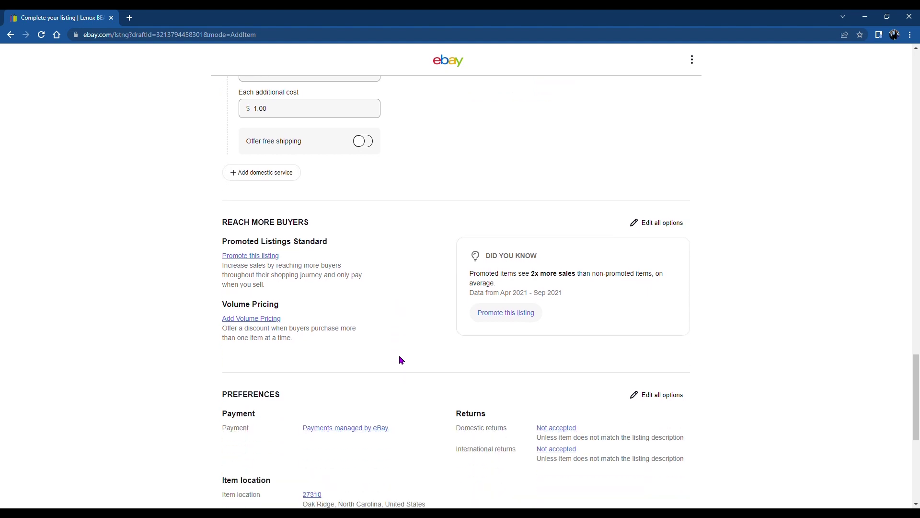
{"action": "scroll", "coordinate": [401, 360], "scroll_direction": "down", "scroll_amount": 2}
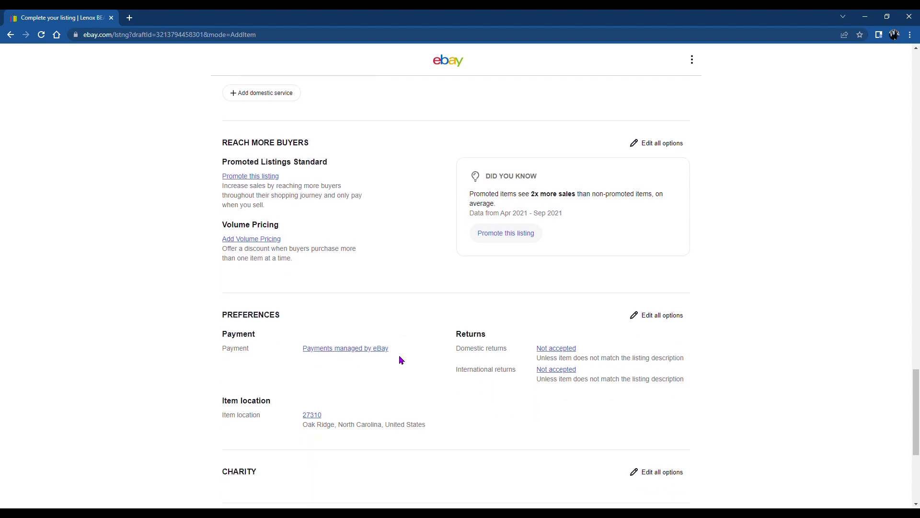
{"action": "scroll", "coordinate": [402, 360], "scroll_direction": "down", "scroll_amount": 2}
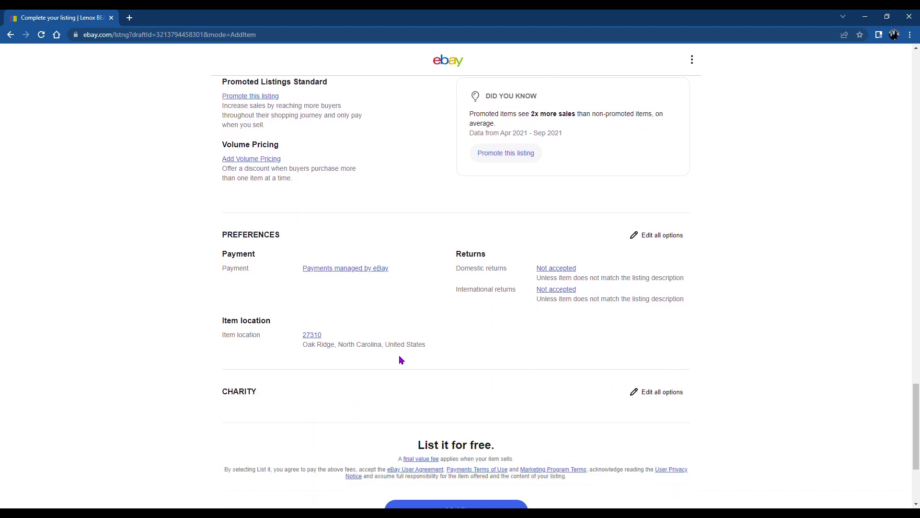
{"action": "scroll", "coordinate": [401, 360], "scroll_direction": "down", "scroll_amount": 2}
{"action": "scroll", "coordinate": [402, 360], "scroll_direction": "down", "scroll_amount": 2}
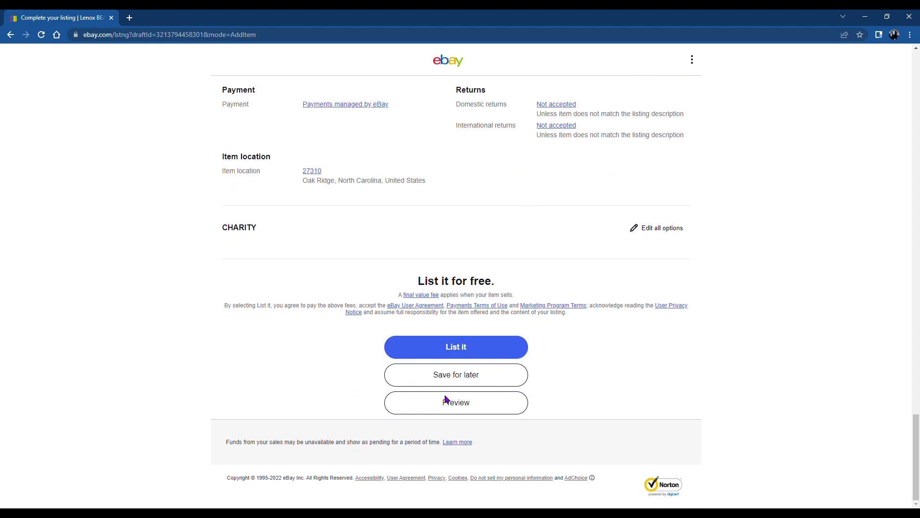
Preview the listing and check it shows US $4.95, 4 available, and $5.00 USPS First Class shipping
{"action": "left_click", "coordinate": [448, 403]}
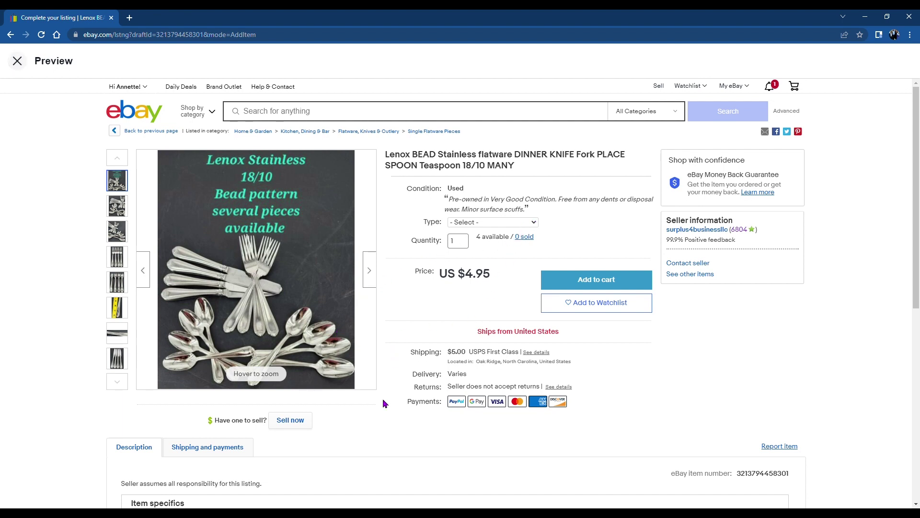
{"action": "scroll", "coordinate": [382, 444], "scroll_direction": "down", "scroll_amount": 2}
{"action": "scroll", "coordinate": [382, 444], "scroll_direction": "down", "scroll_amount": 2}
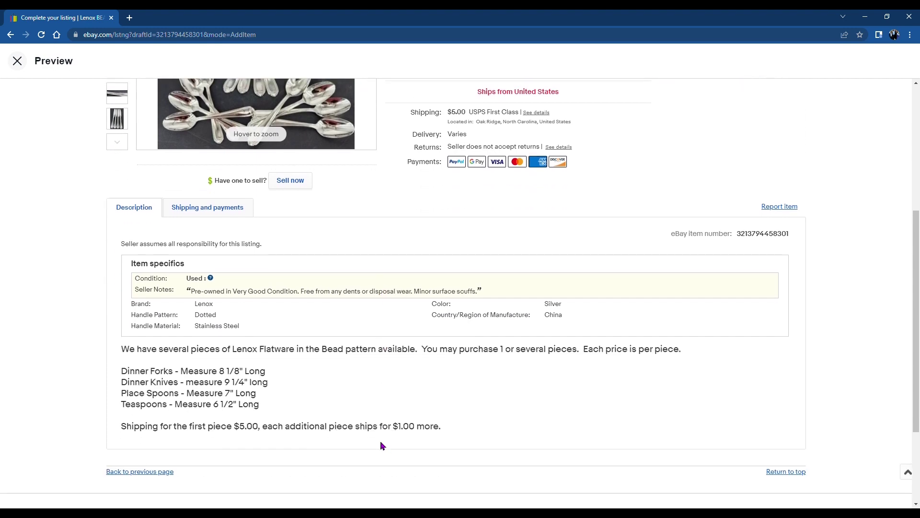
{"action": "scroll", "coordinate": [382, 444], "scroll_direction": "up", "scroll_amount": 5}
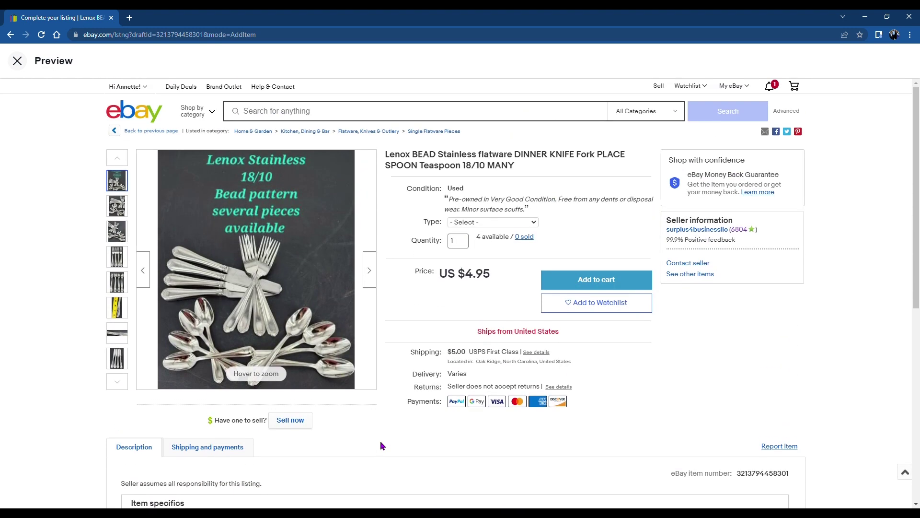
Close the preview, list the flatware item, and view the live item page at US $4.95
{"action": "left_click", "coordinate": [17, 60]}
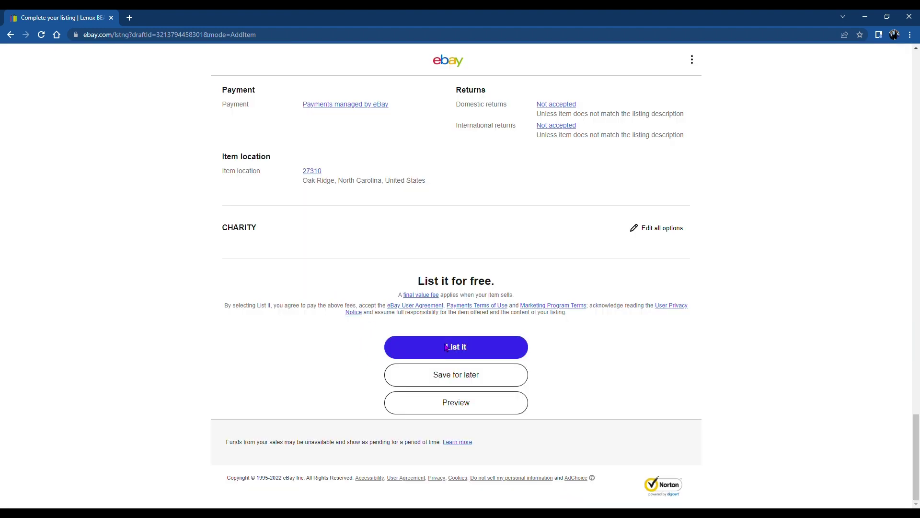
{"action": "left_click", "coordinate": [447, 347]}
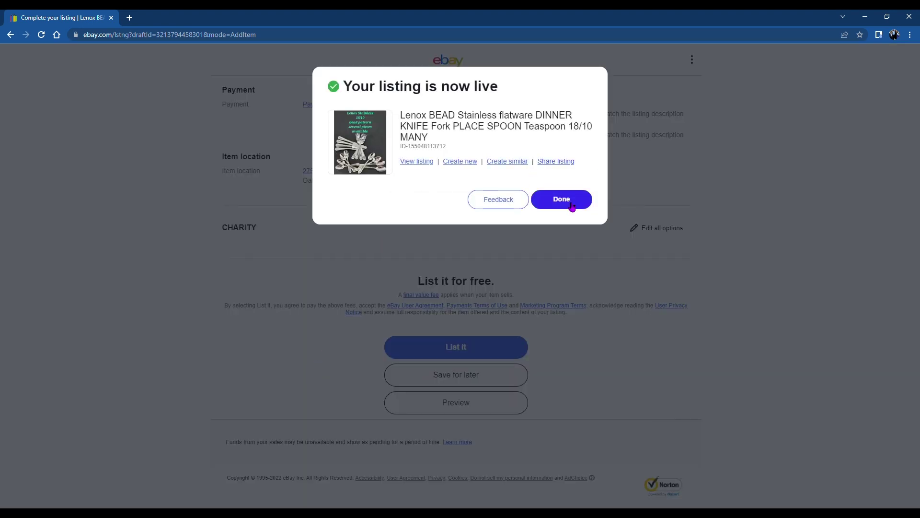
{"action": "left_click", "coordinate": [422, 165]}
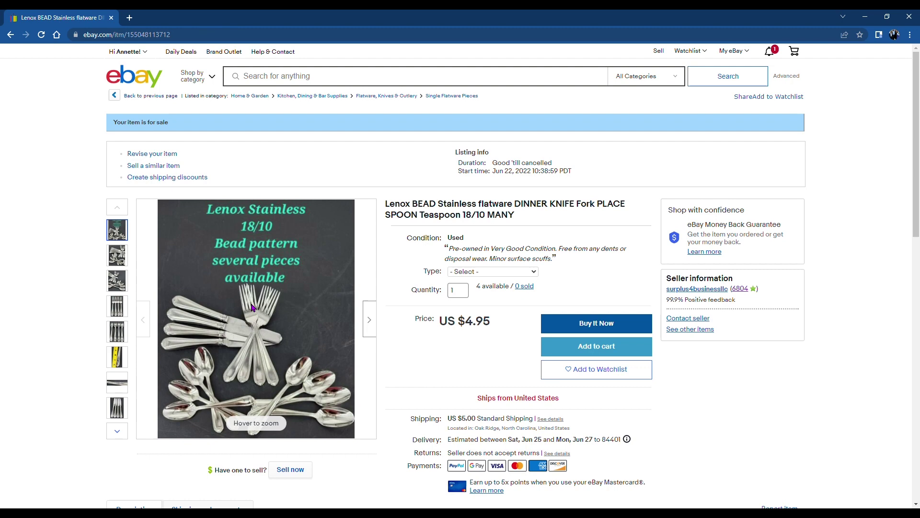
Step through the Types Dinner Fork, Dinner Knife, Dinner Spoon and Teaspoon to check each photo
{"action": "scroll", "coordinate": [252, 307], "scroll_direction": "down", "scroll_amount": 2}
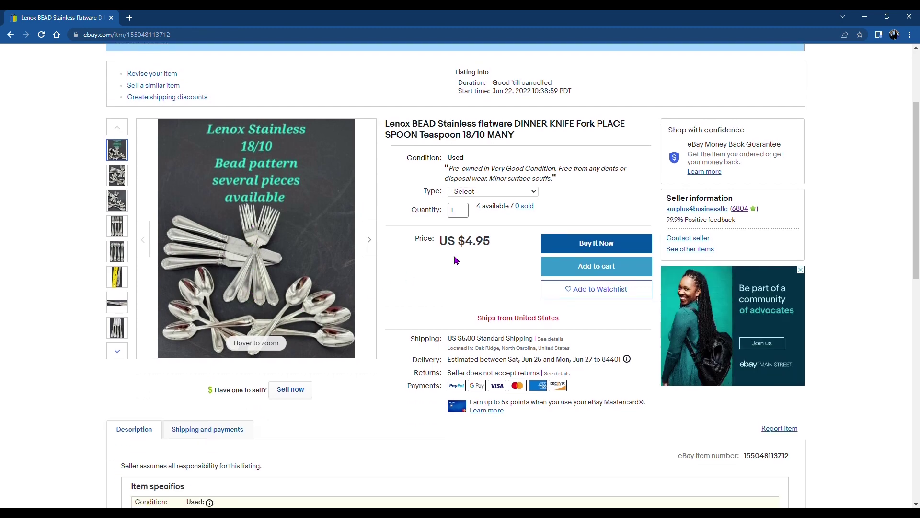
{"action": "left_click", "coordinate": [517, 216]}
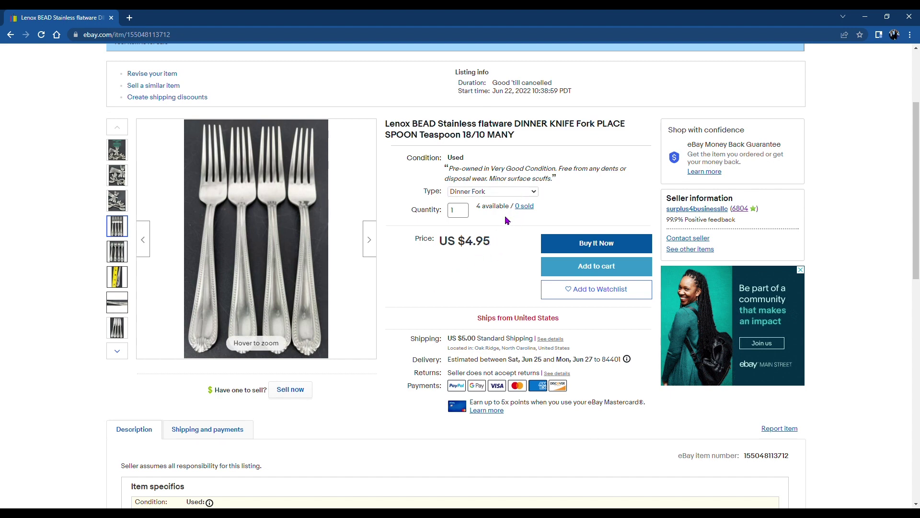
{"action": "key", "text": "Down"}
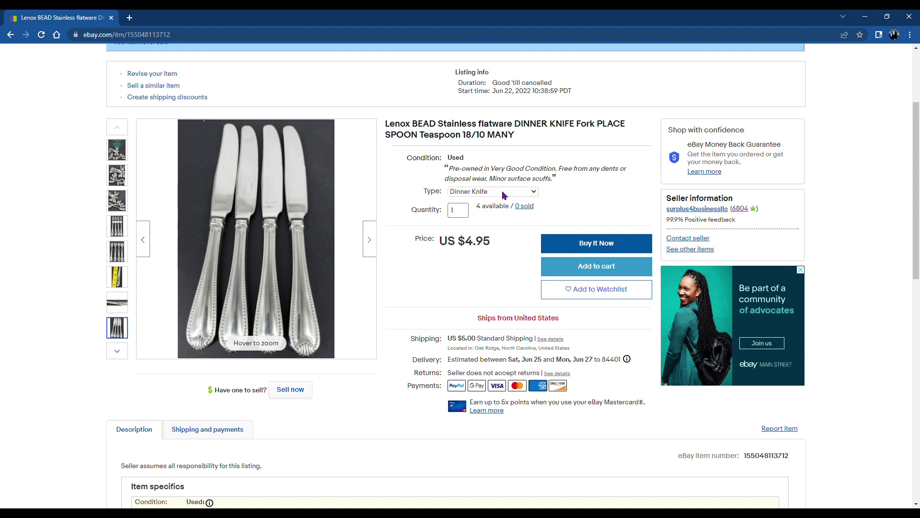
{"action": "key", "text": "Down"}
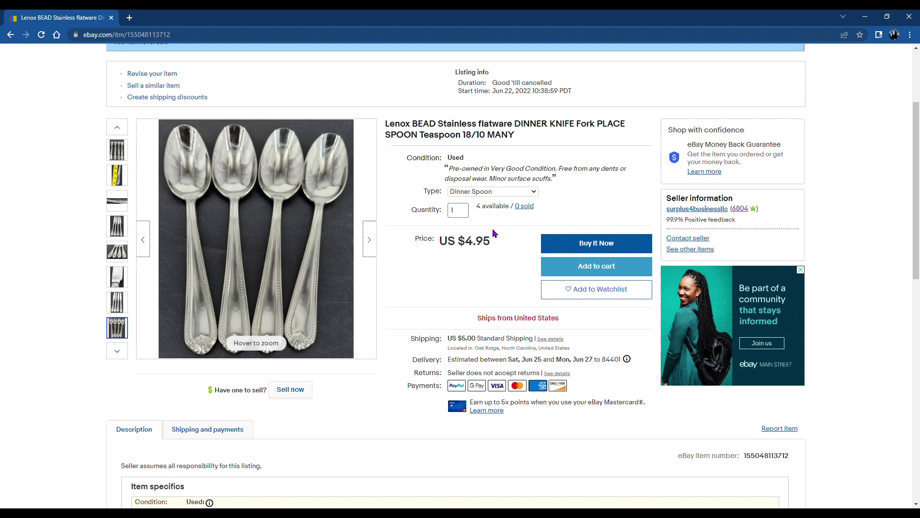
{"action": "key", "text": "Down"}
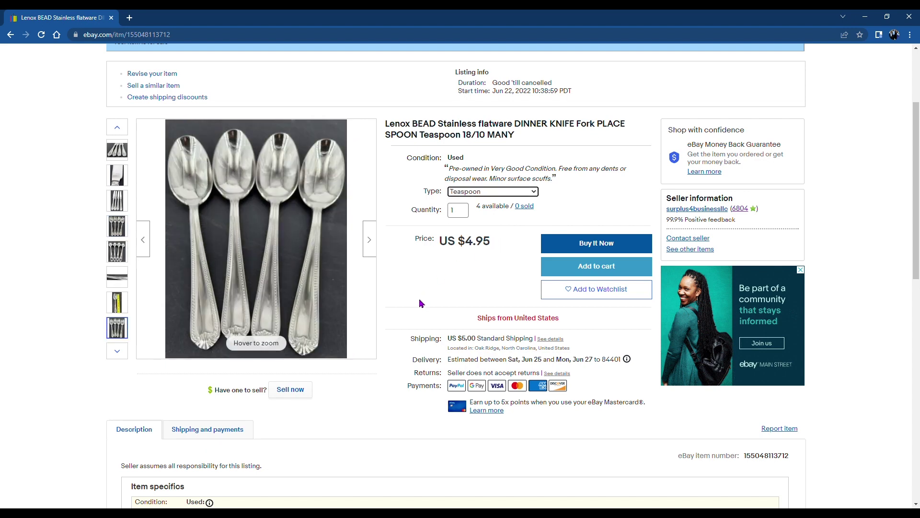
Scroll through the full item description, then return to the top of the page
{"action": "scroll", "coordinate": [420, 303], "scroll_direction": "down", "scroll_amount": 5}
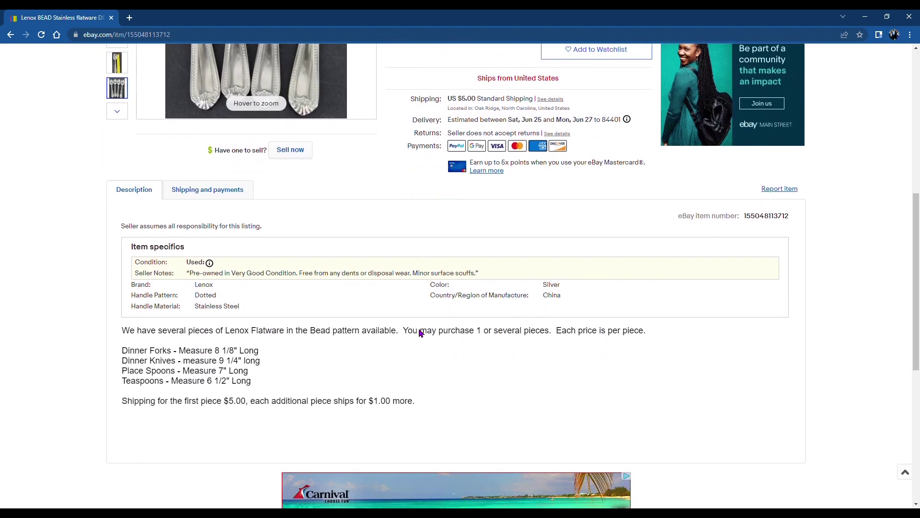
{"action": "scroll", "coordinate": [420, 333], "scroll_direction": "down", "scroll_amount": 2}
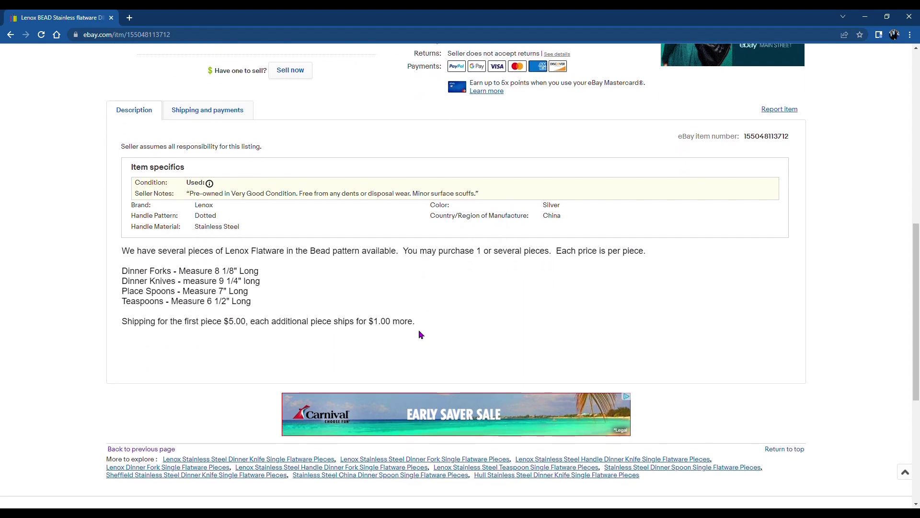
{"action": "scroll", "coordinate": [419, 334], "scroll_direction": "down", "scroll_amount": 5}
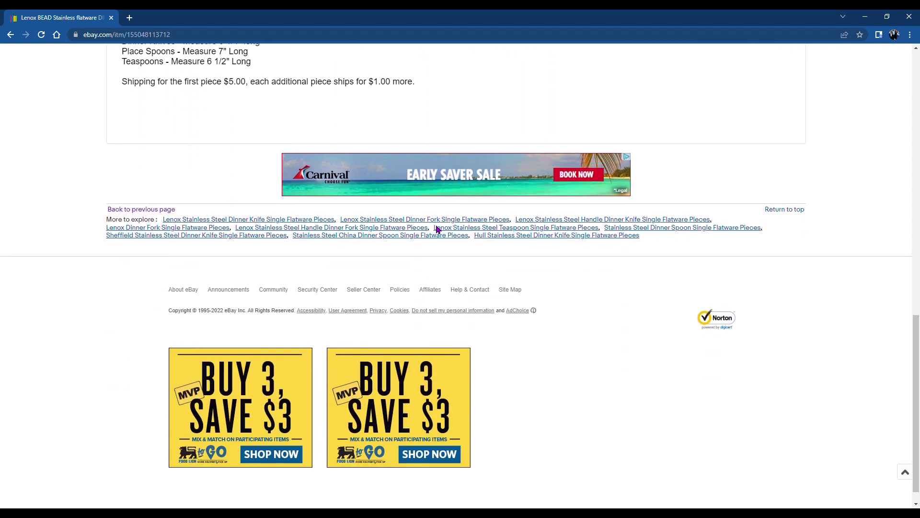
{"action": "key", "text": "Home"}
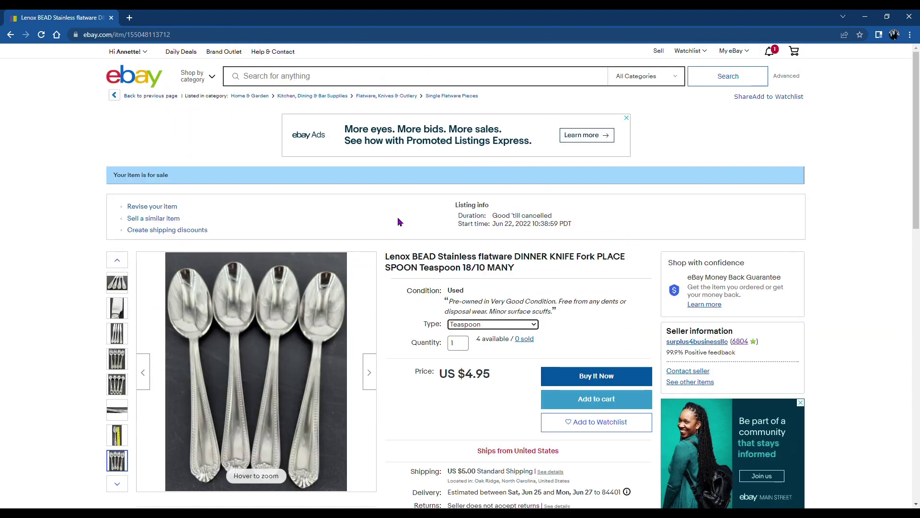